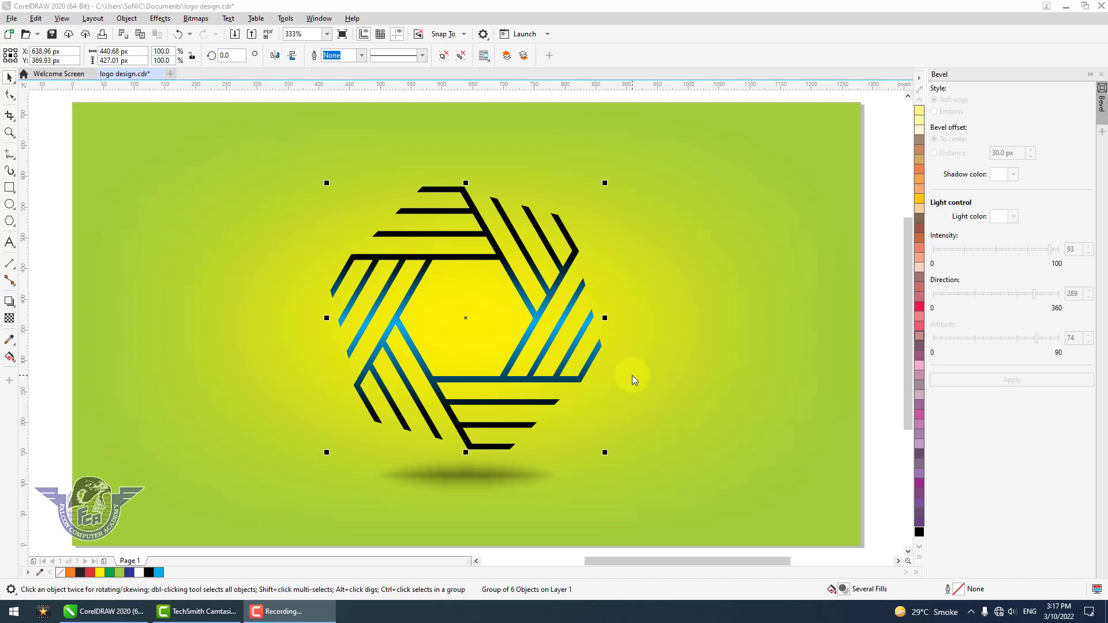
Create a new blank document
click(884, 313)
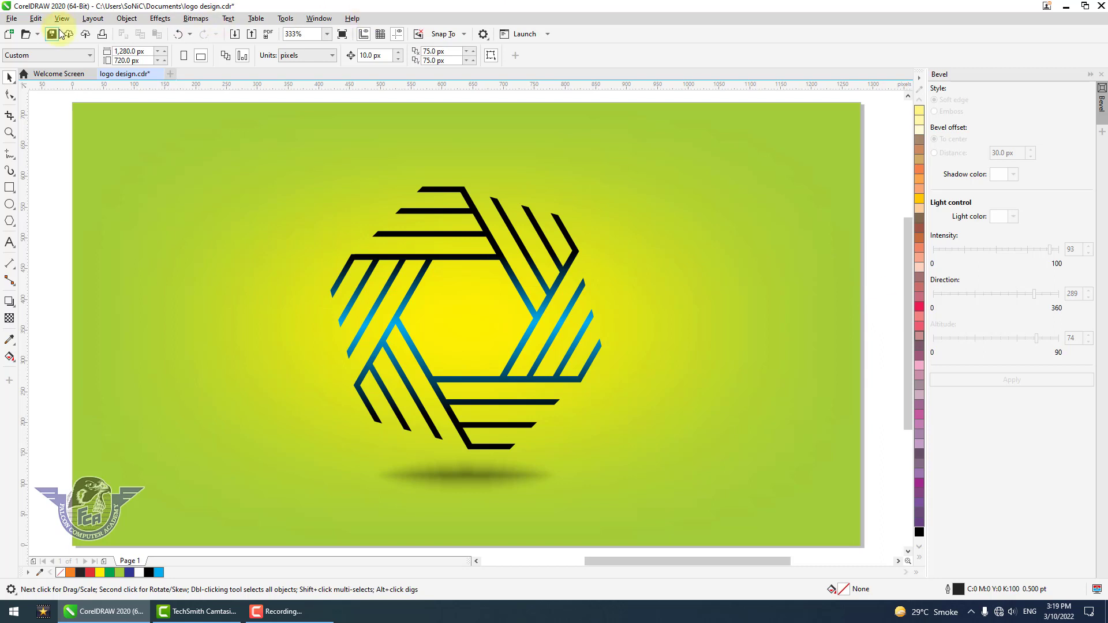
click(13, 18)
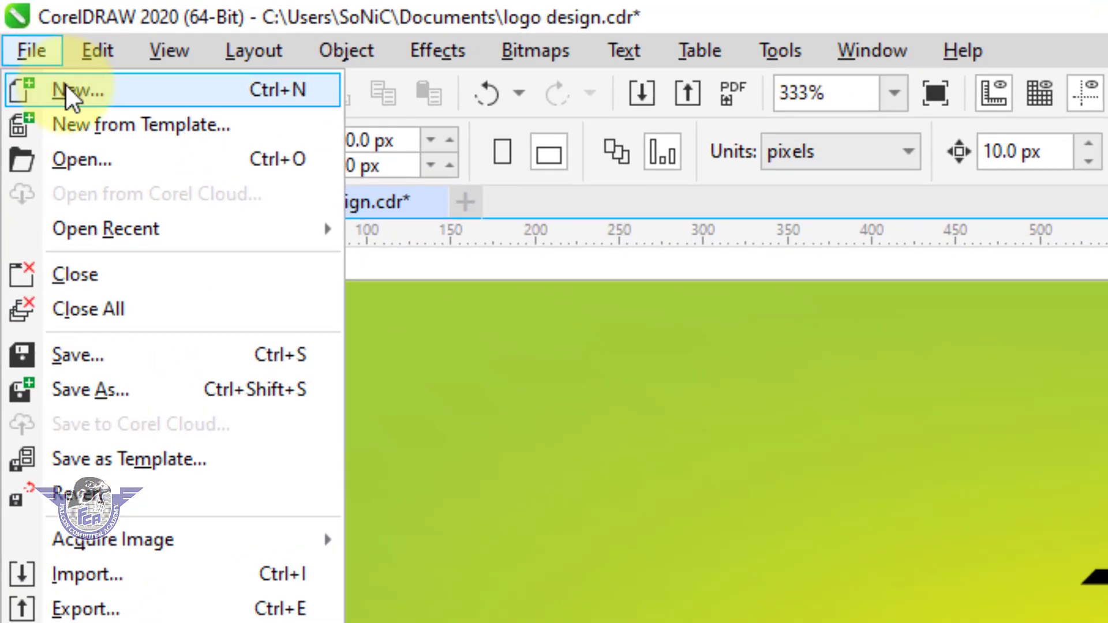
click(35, 49)
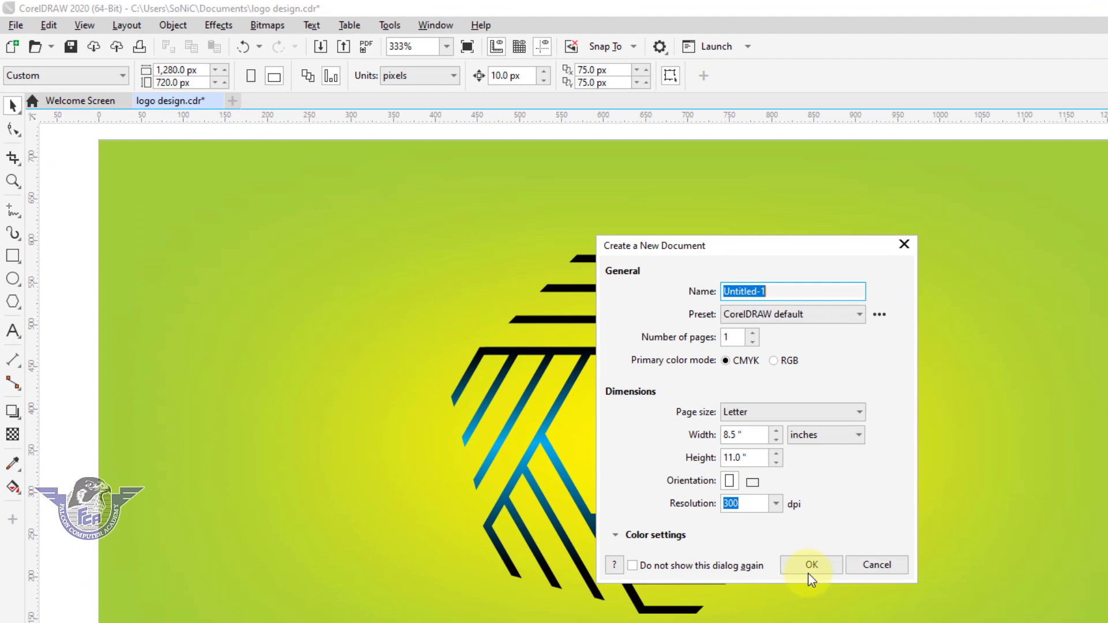
click(810, 569)
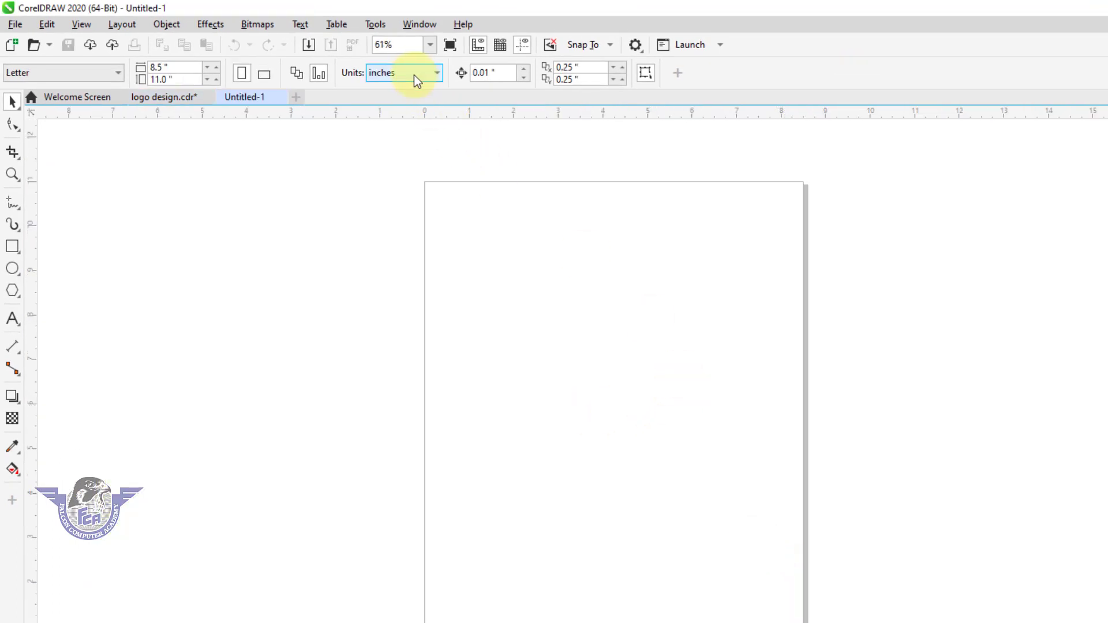
Set the drawing units to pixels and the page size to 1280 × 720 px
click(414, 74)
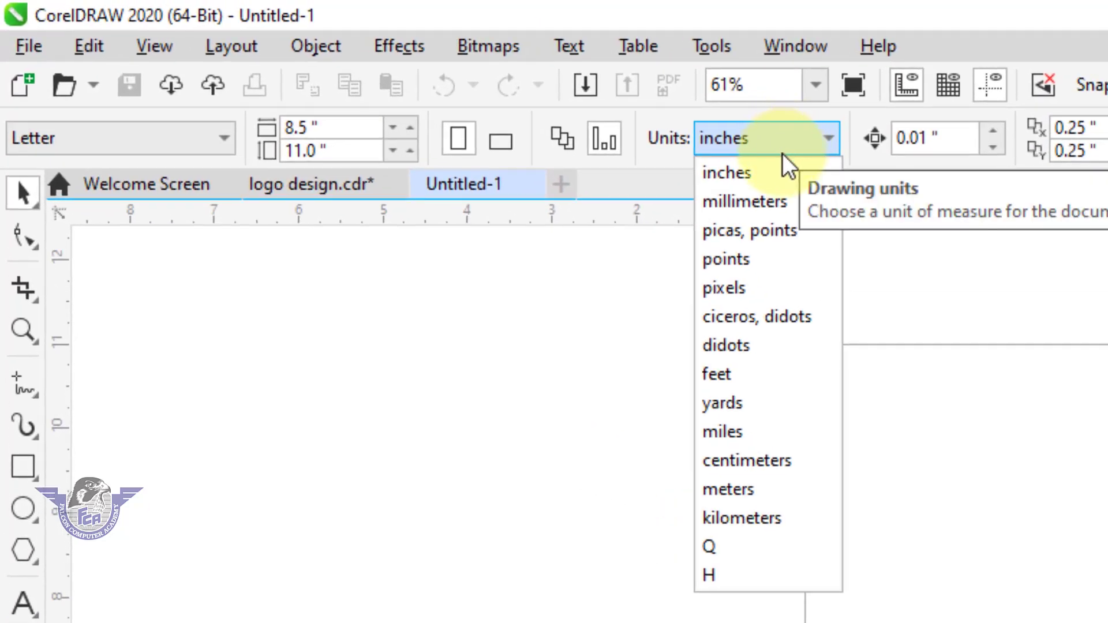
click(757, 288)
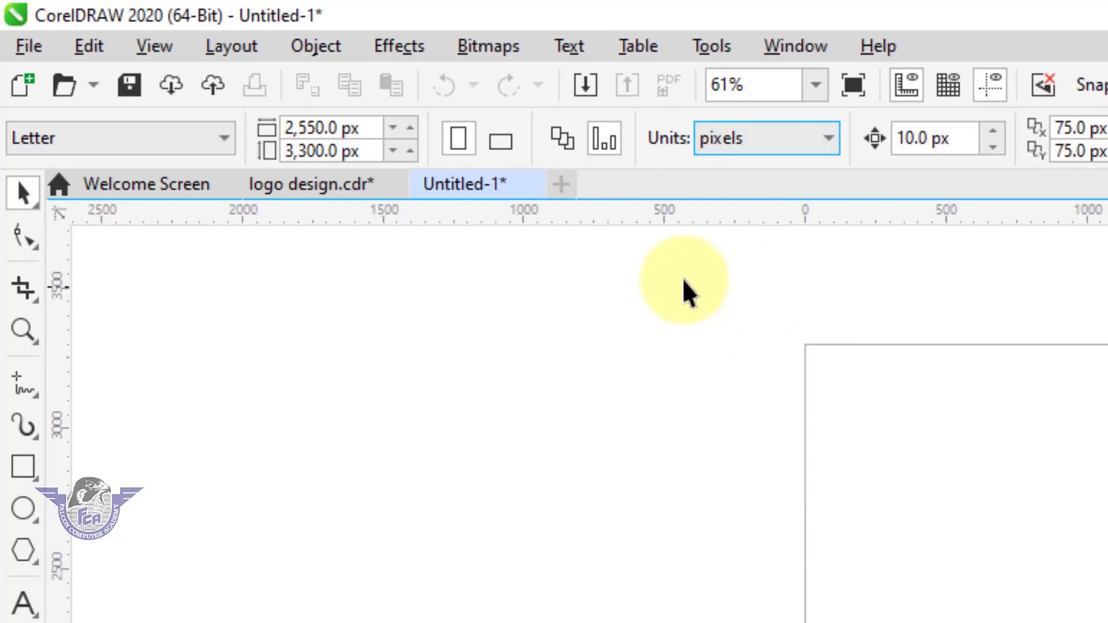
drag(364, 128, 159, 127)
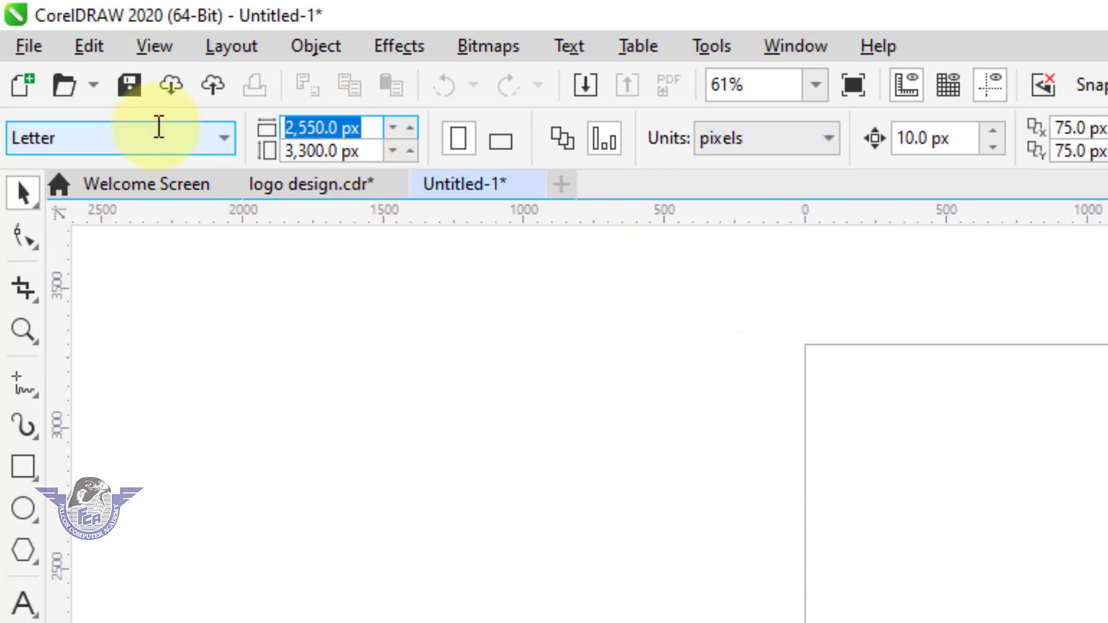
text(1280)
key(Tab)
text(720)
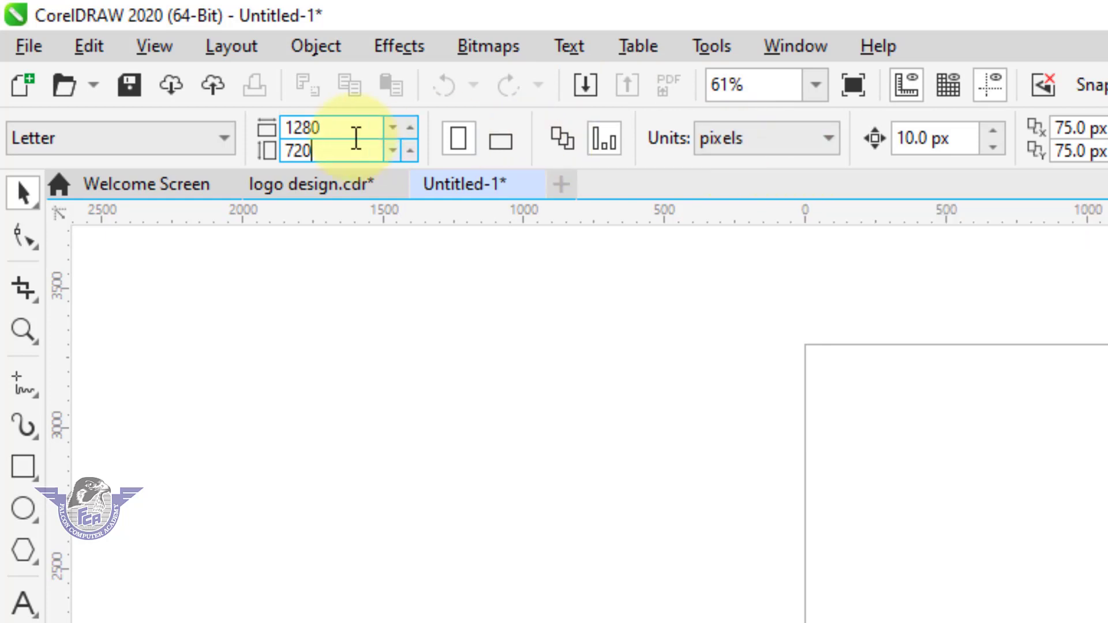
click(350, 150)
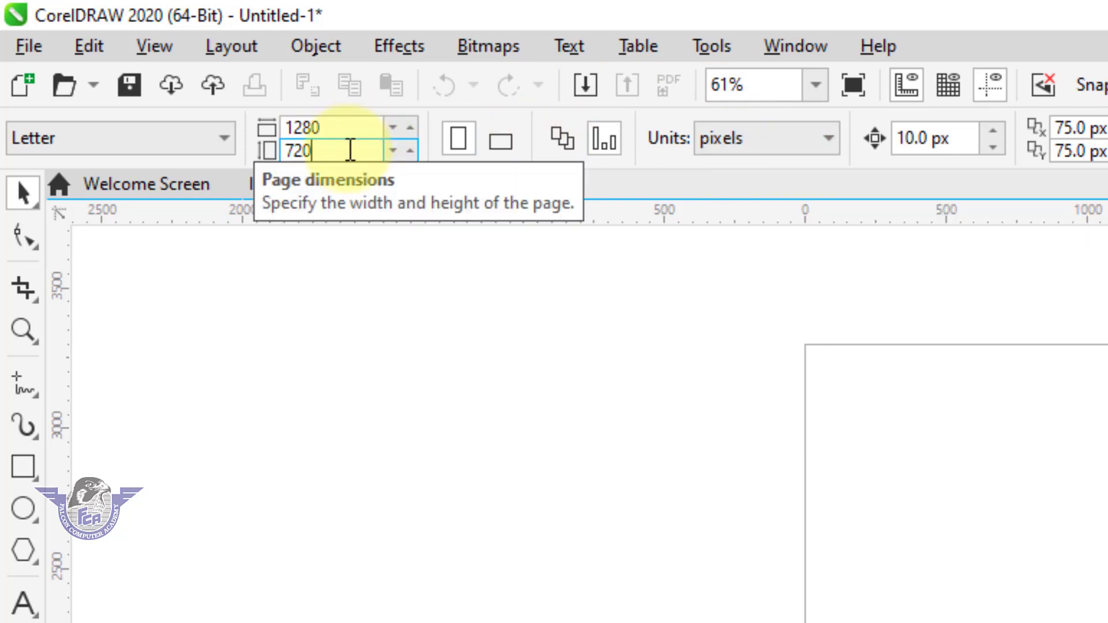
key(Return)
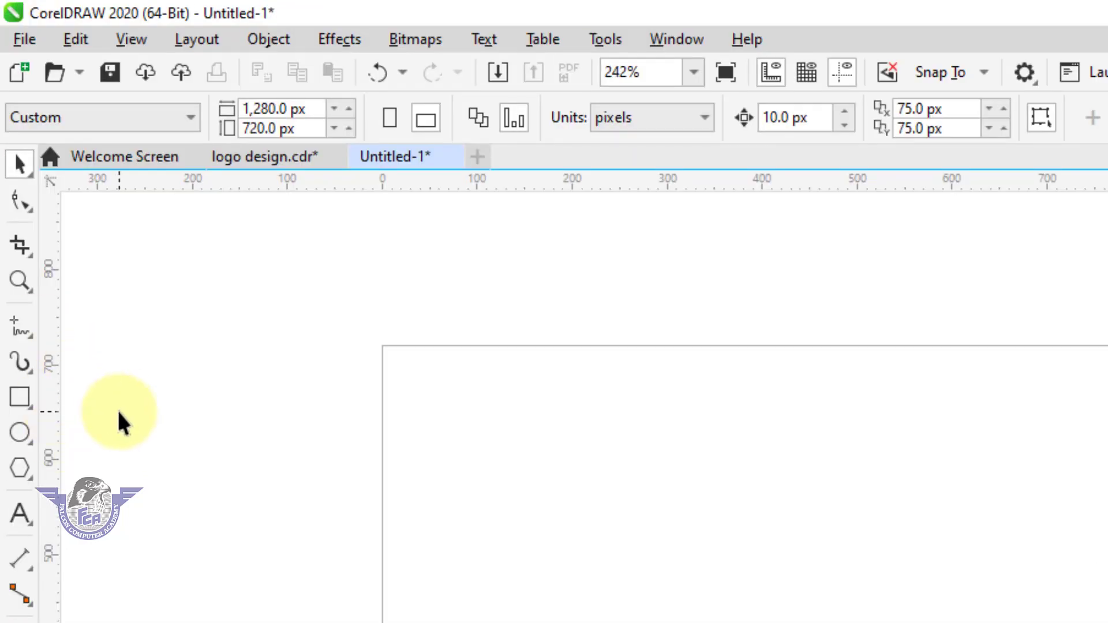
Draw a polygon about 489 × 465 px in the middle of the page with the Polygon tool
click(19, 468)
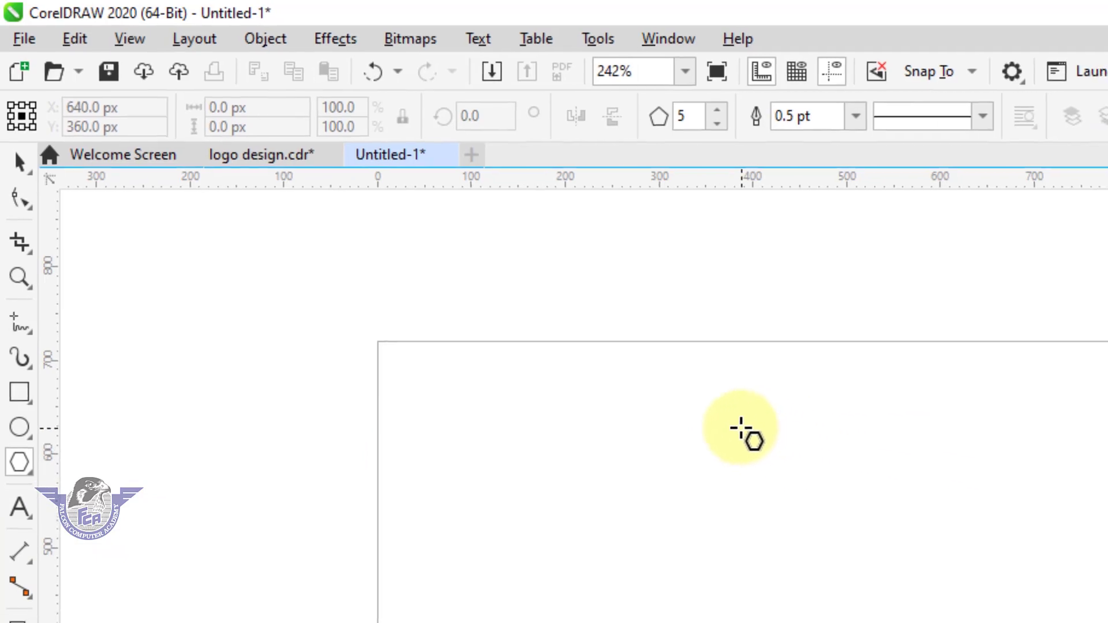
drag(740, 428, 1107, 622)
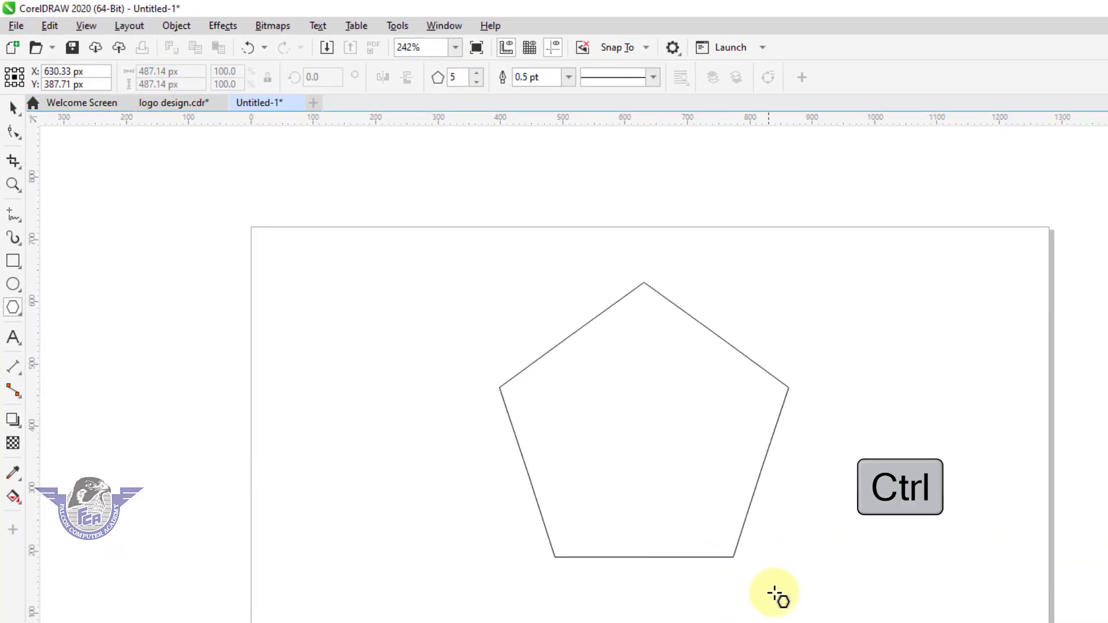
drag(772, 593, 786, 604)
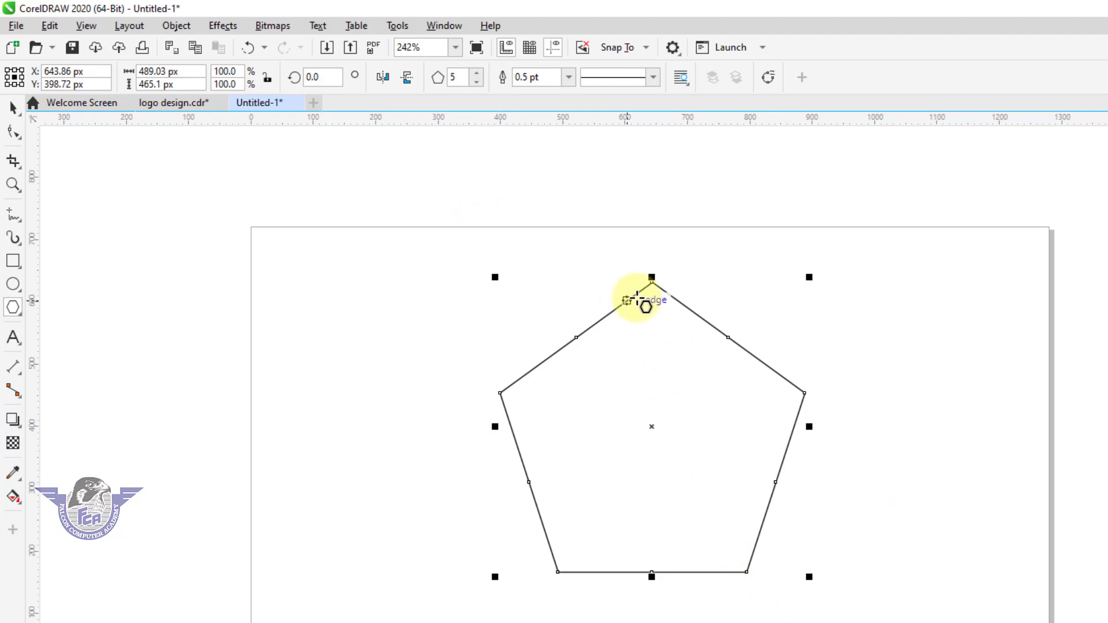
Set the polygon to 6 sides and rotate it to 330°
click(476, 72)
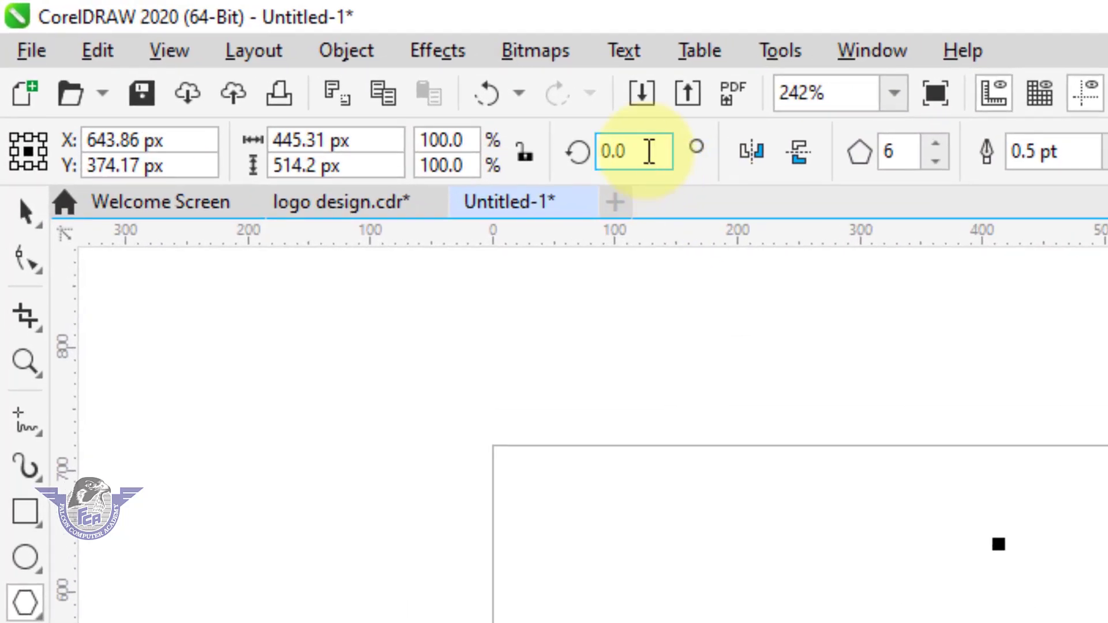
click(649, 151)
text(3)
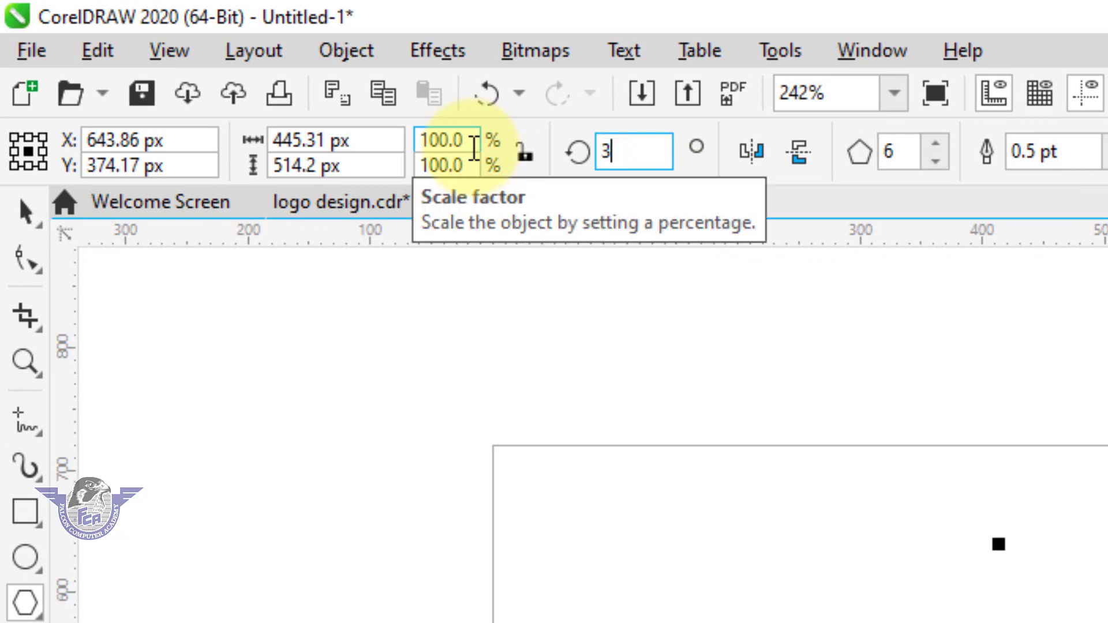
text(30)
key(Return)
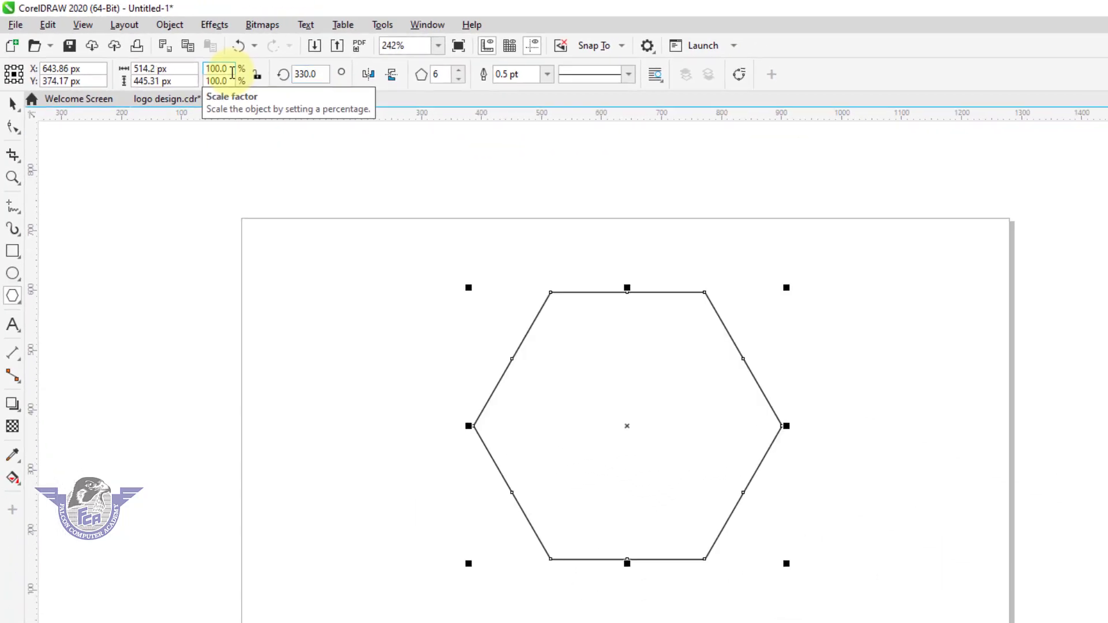
Set the hexagon's outline width to 4.0 pt
click(13, 104)
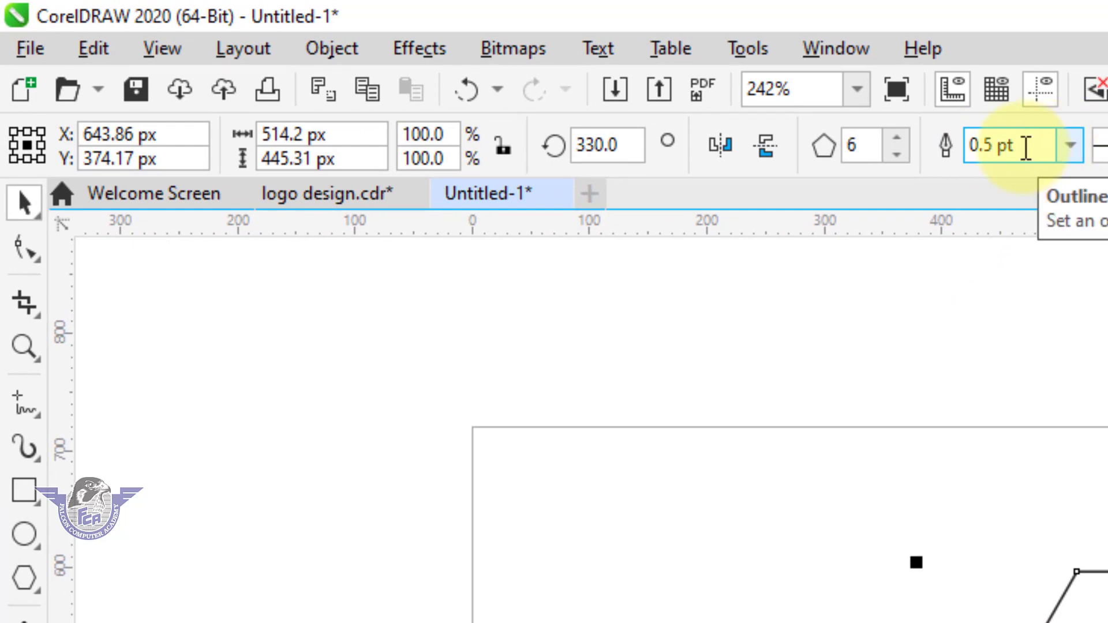
click(1071, 145)
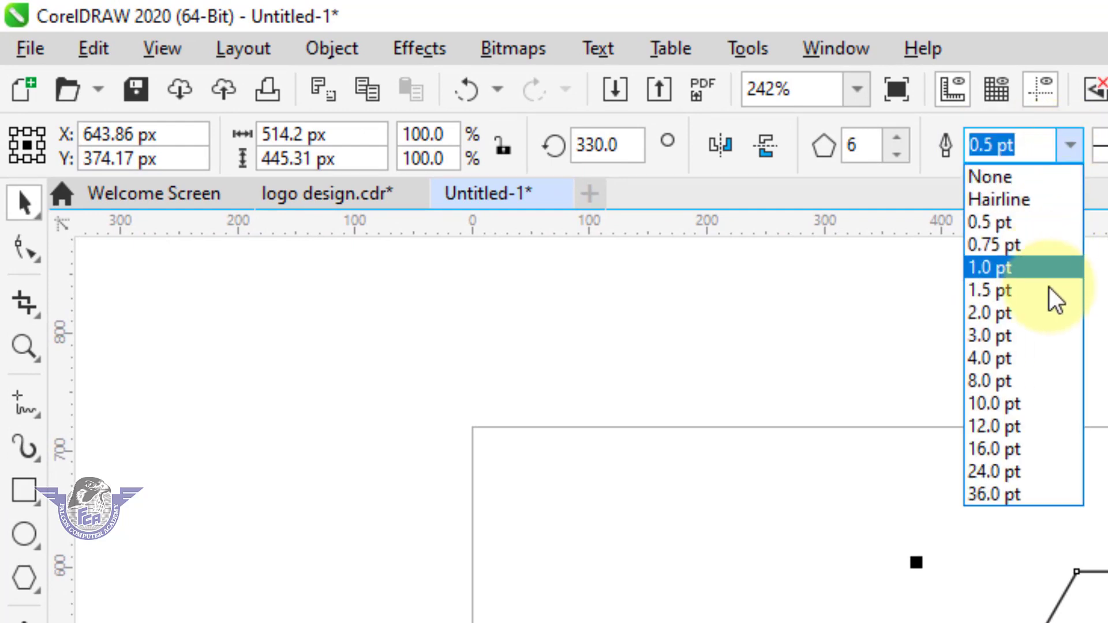
click(992, 358)
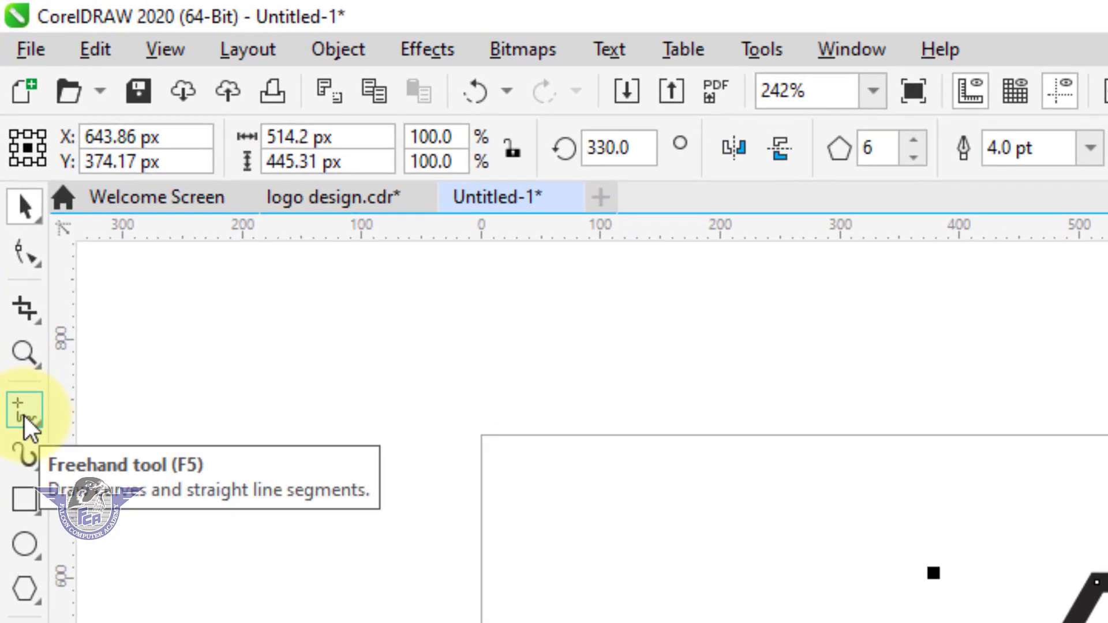
Draw a straight line from the hexagon's right vertex through its top-right vertex, extending above the page
click(24, 414)
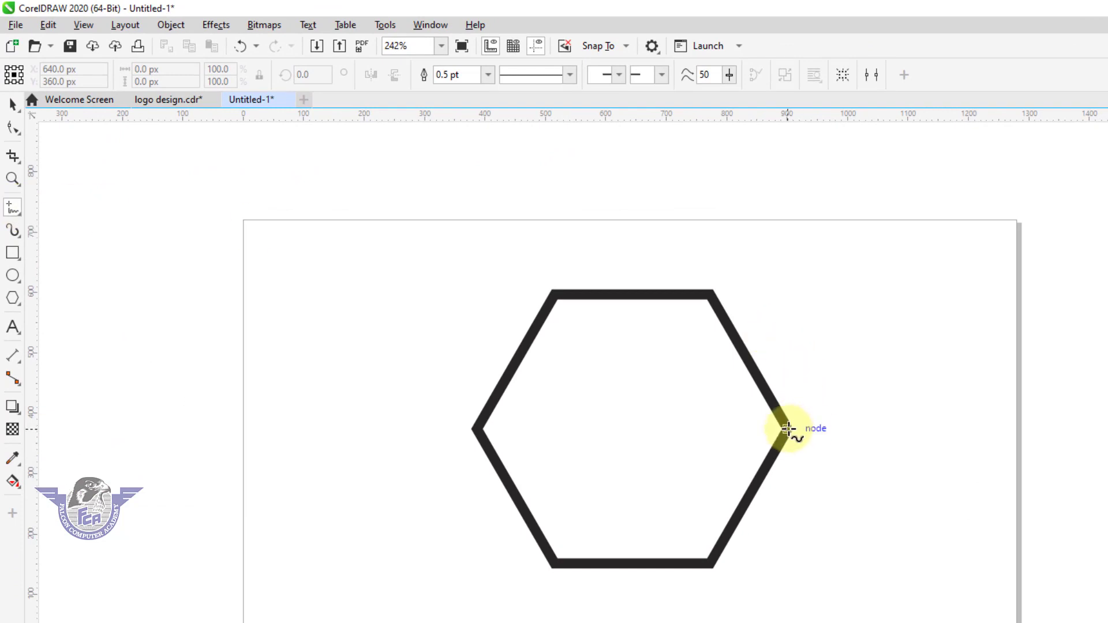
key(ctrl)
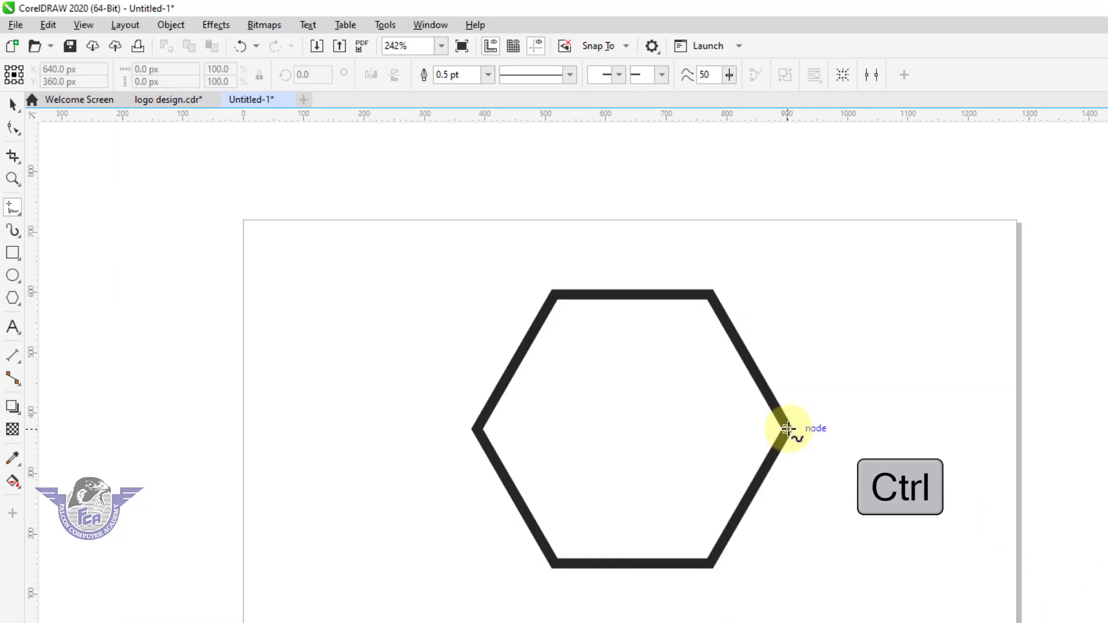
mouse_move(788, 428)
mouse_down()
mouse_move(675, 254)
mouse_move(577, 153)
mouse_up()
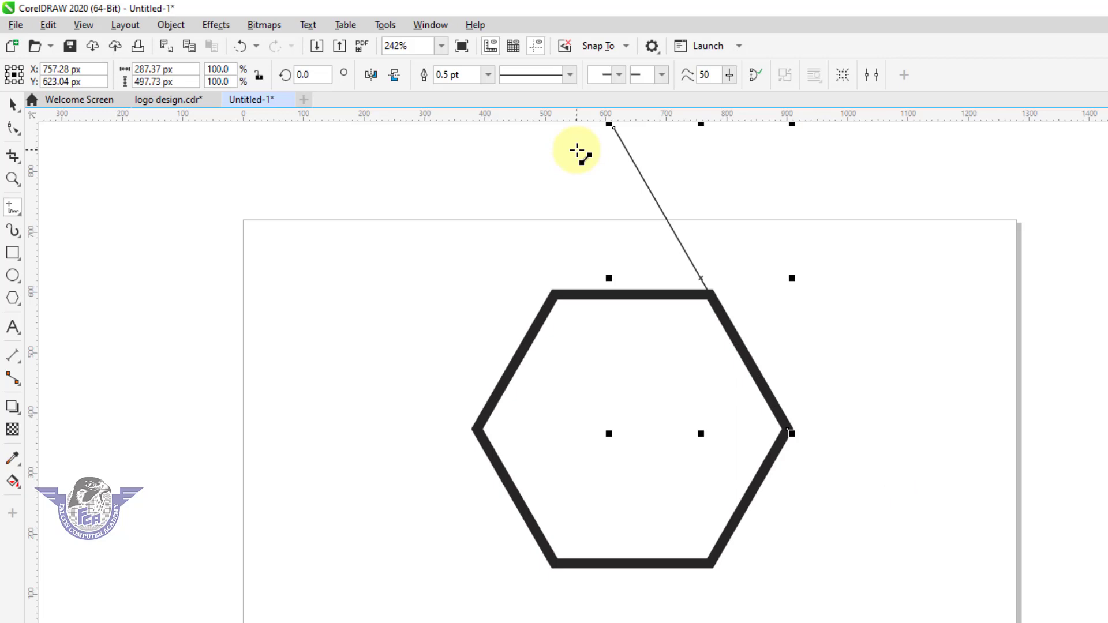
Give the line a 4.0 pt outline width and a yellow outline colour
click(11, 107)
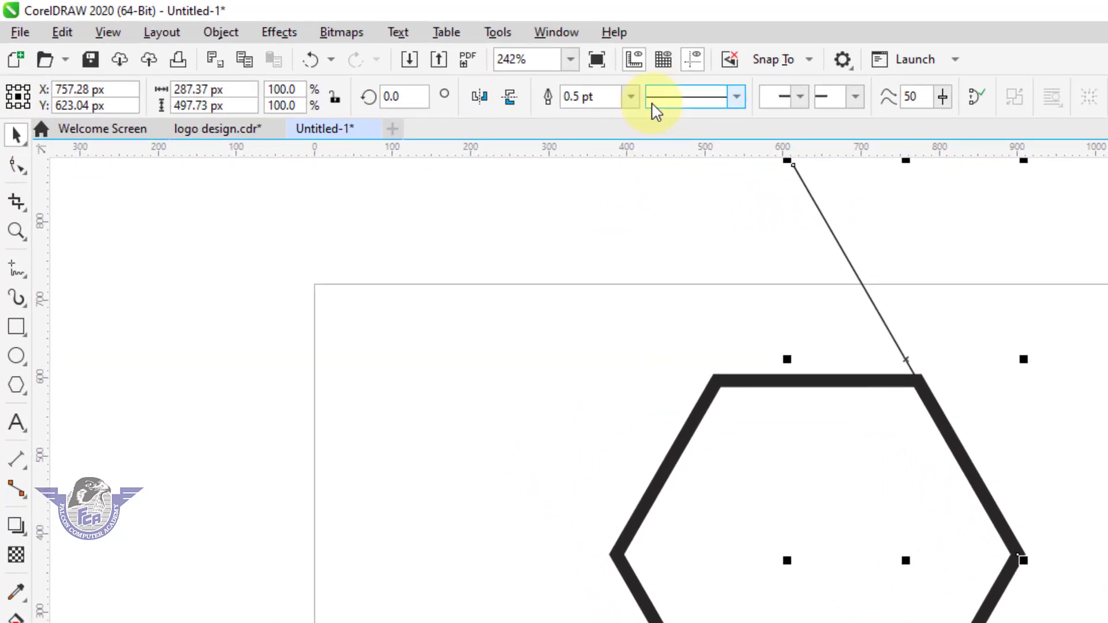
click(488, 74)
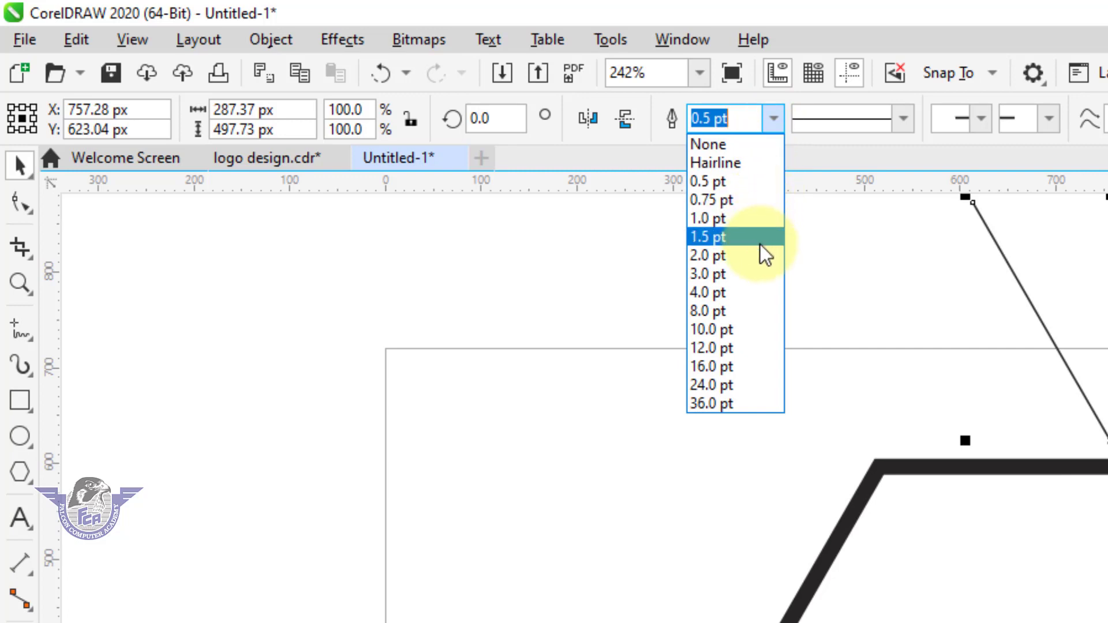
click(748, 292)
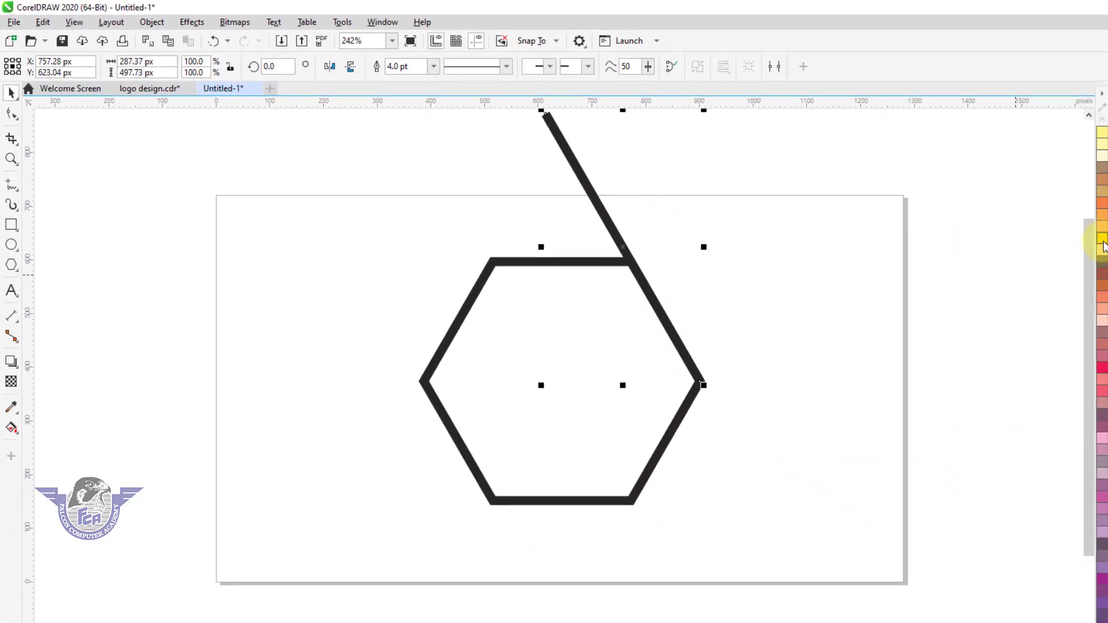
right_click(1103, 242)
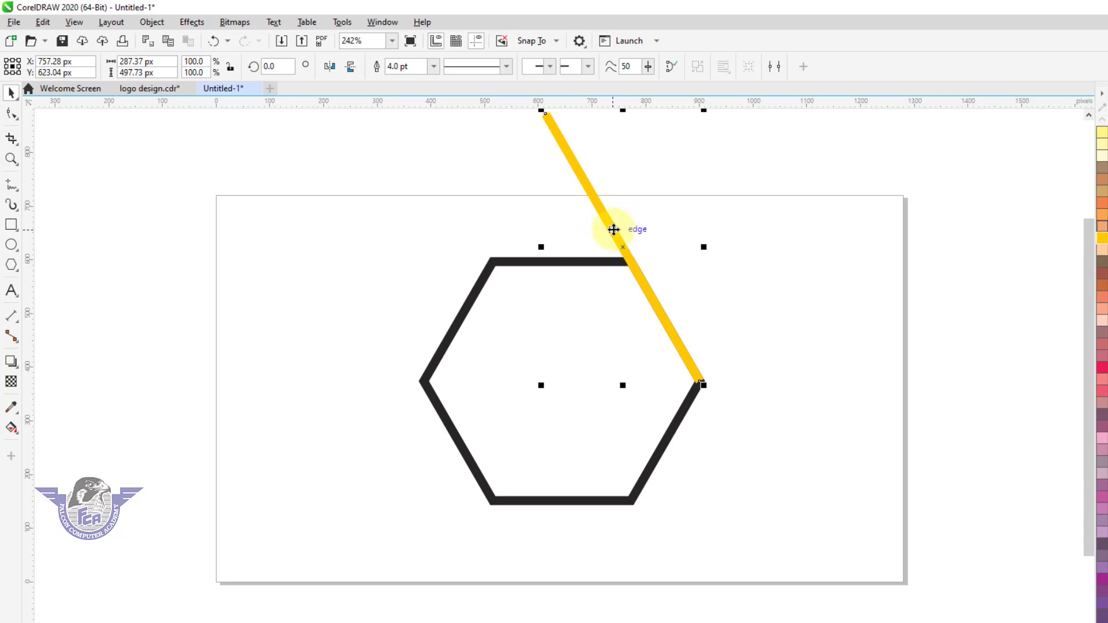
Rotate a copy of the yellow line about its centre into a horizontal position
click(614, 230)
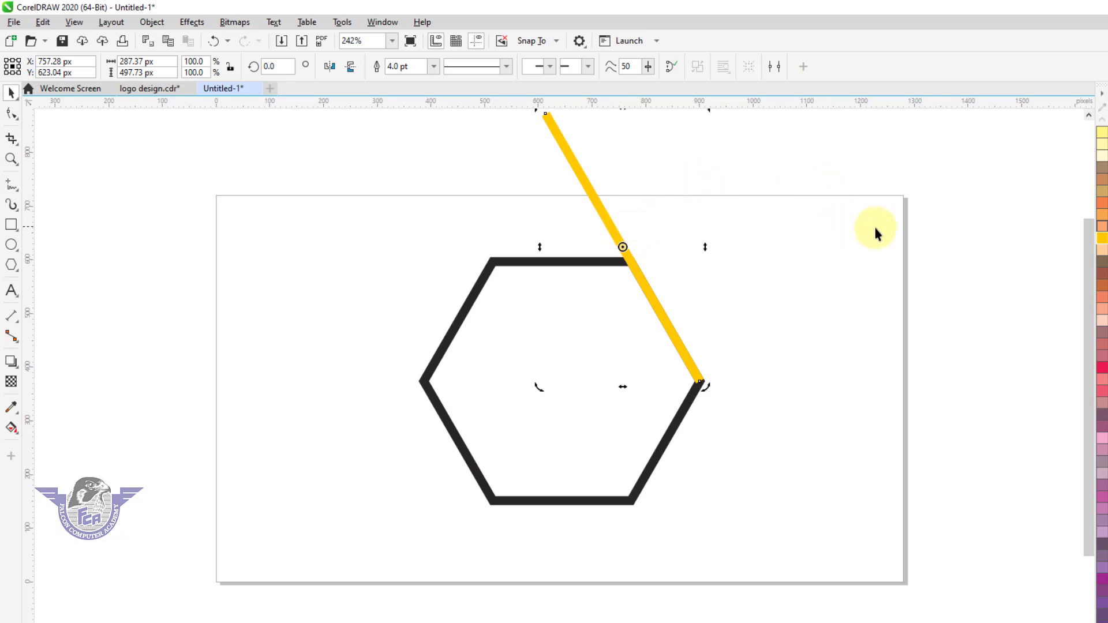
key(F4)
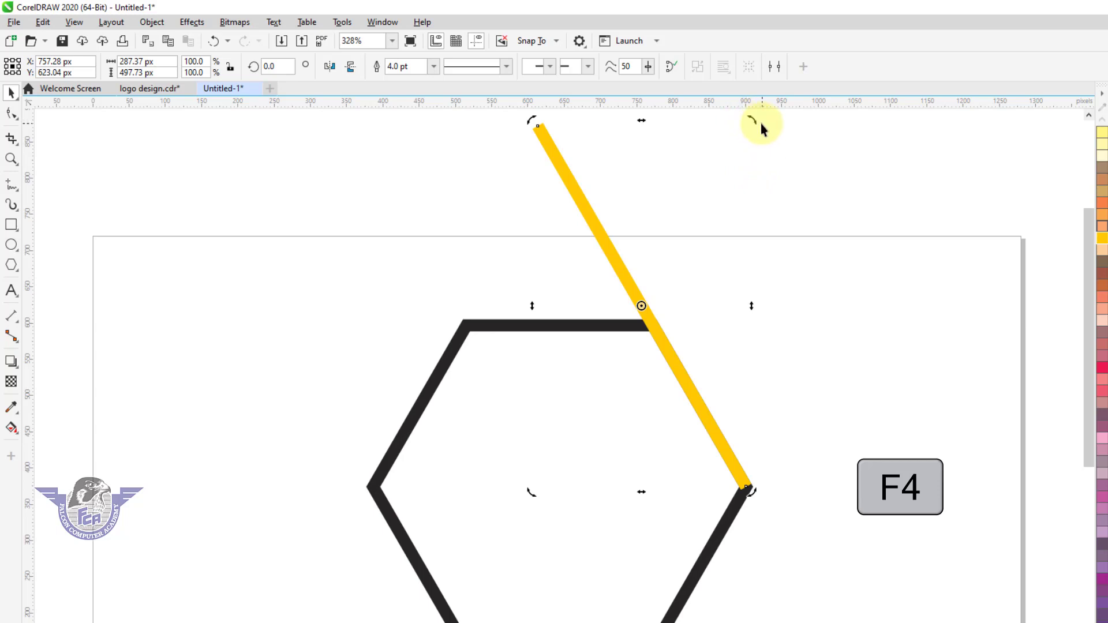
key(Escape)
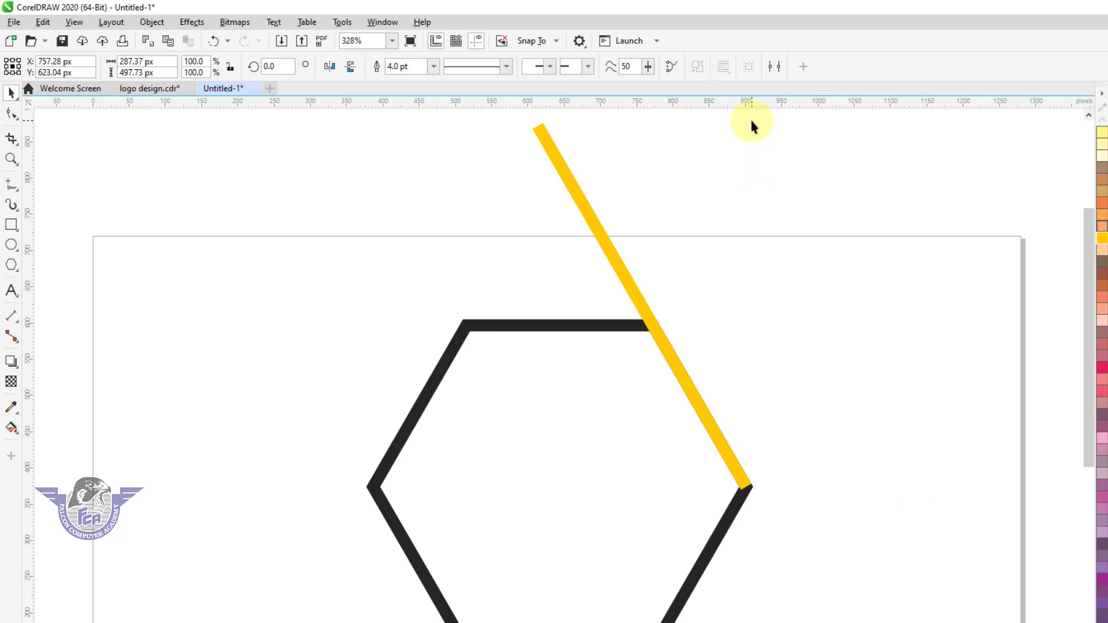
click(597, 231)
click(603, 232)
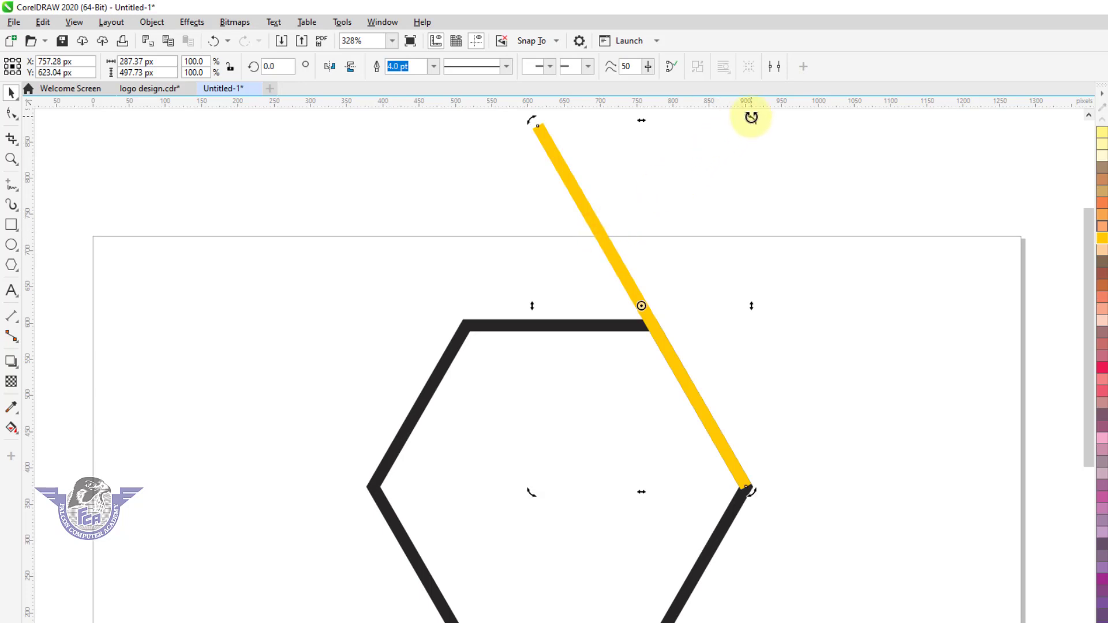
drag(751, 120, 716, 437)
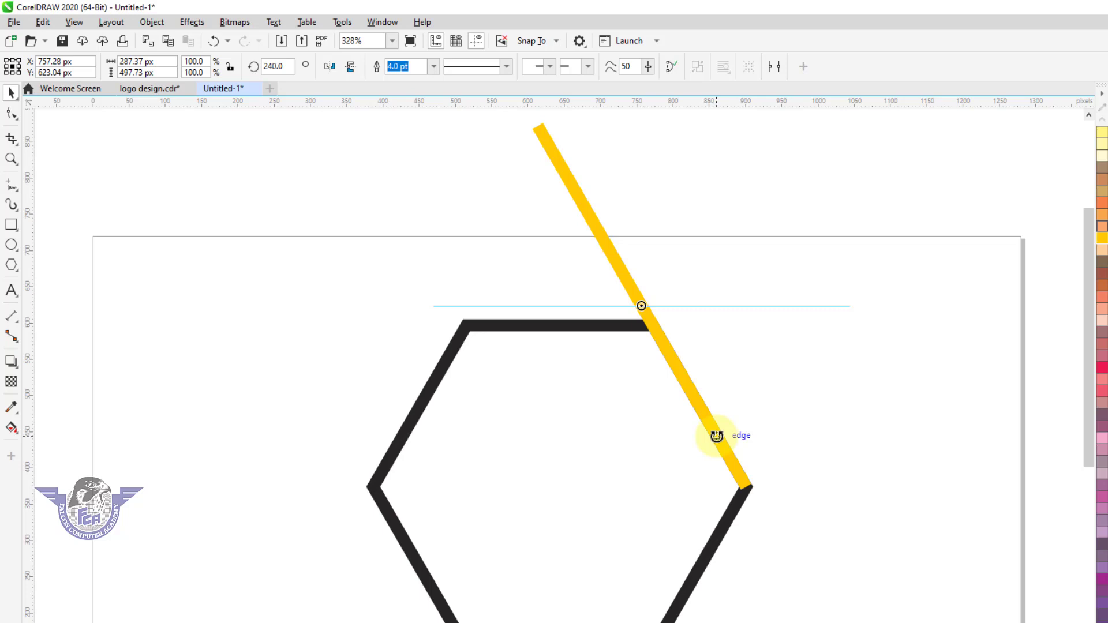
drag(716, 436, 716, 436)
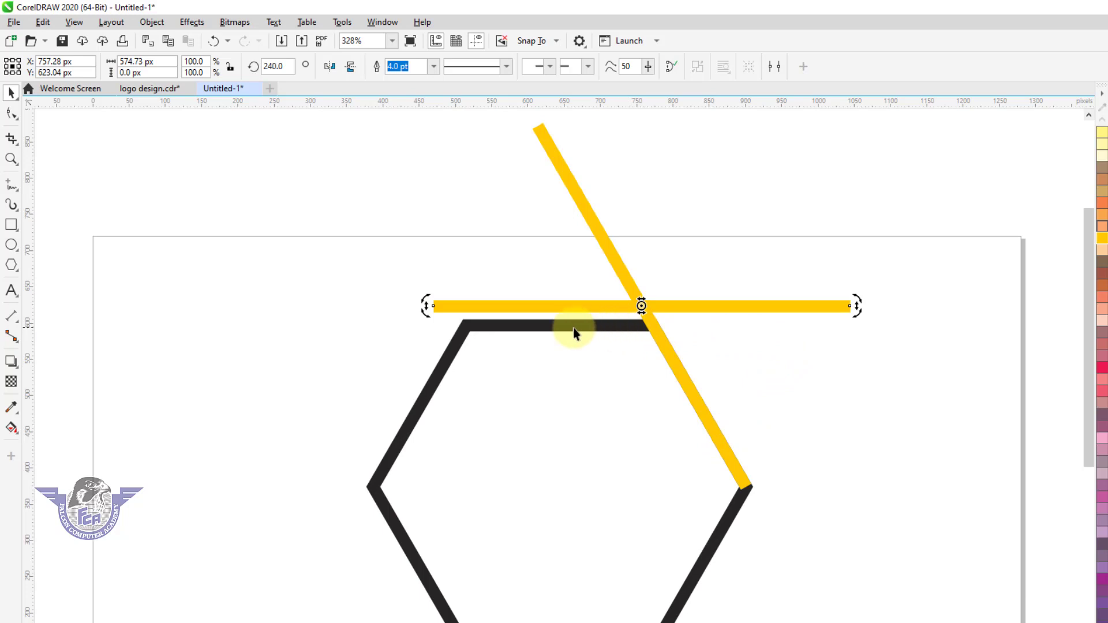
Align the horizontal yellow line with the hexagon's top edge and right side
shift+click(495, 329)
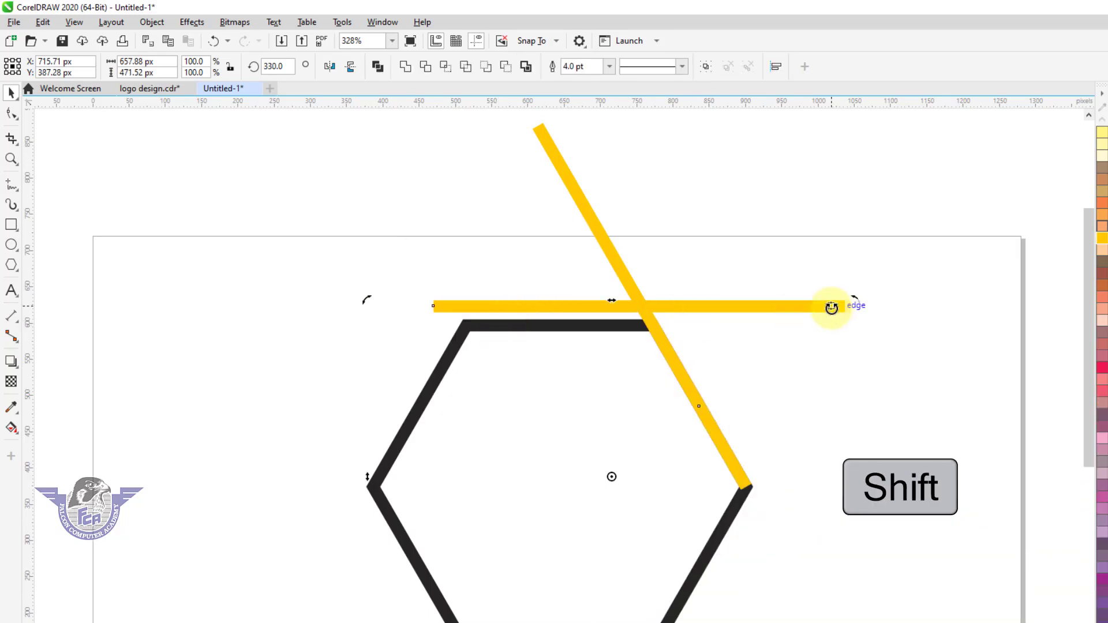
key(Escape)
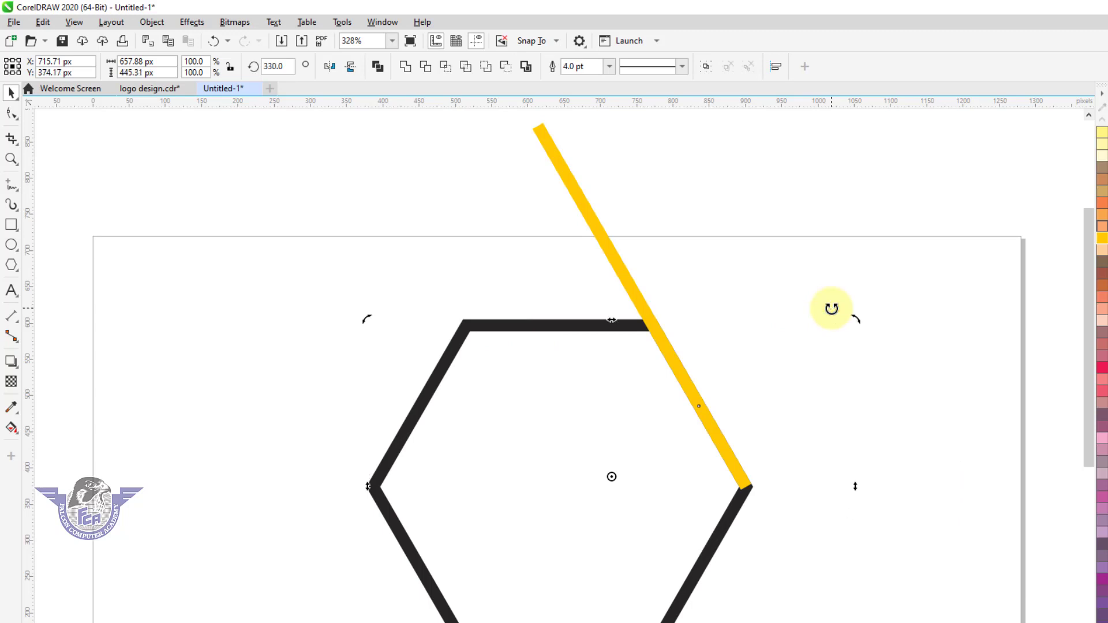
drag(832, 309, 831, 309)
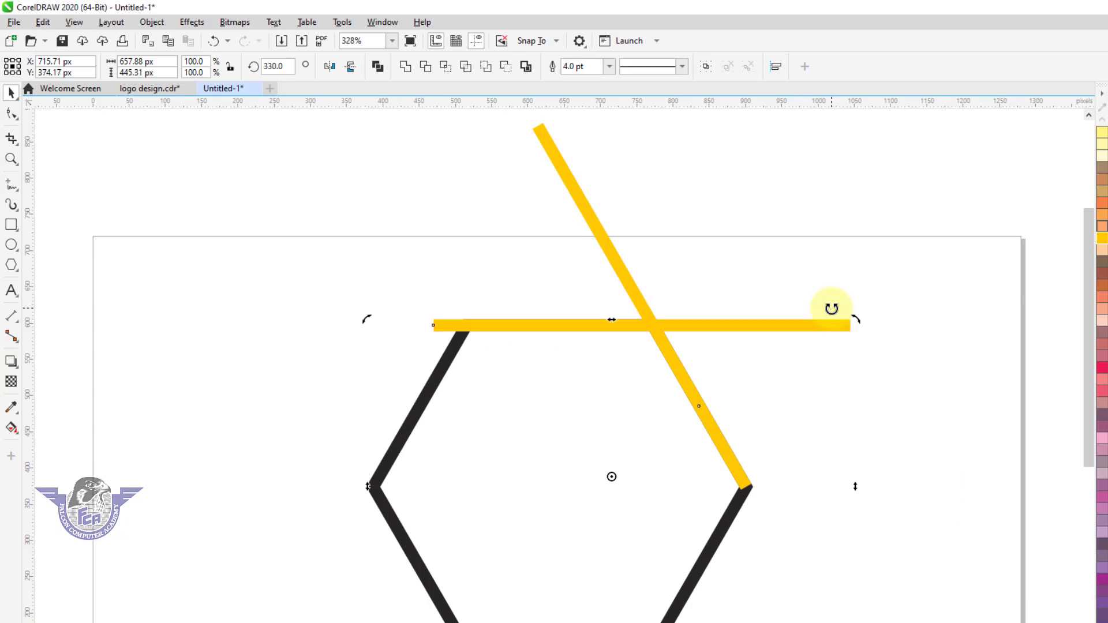
key(l)
key(r)
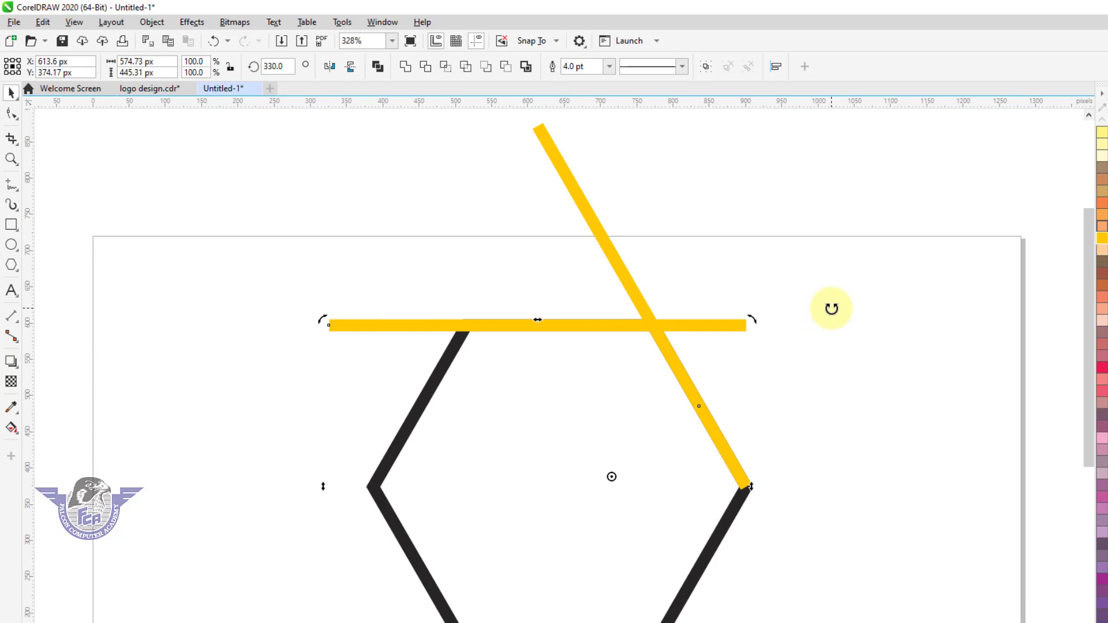
click(836, 318)
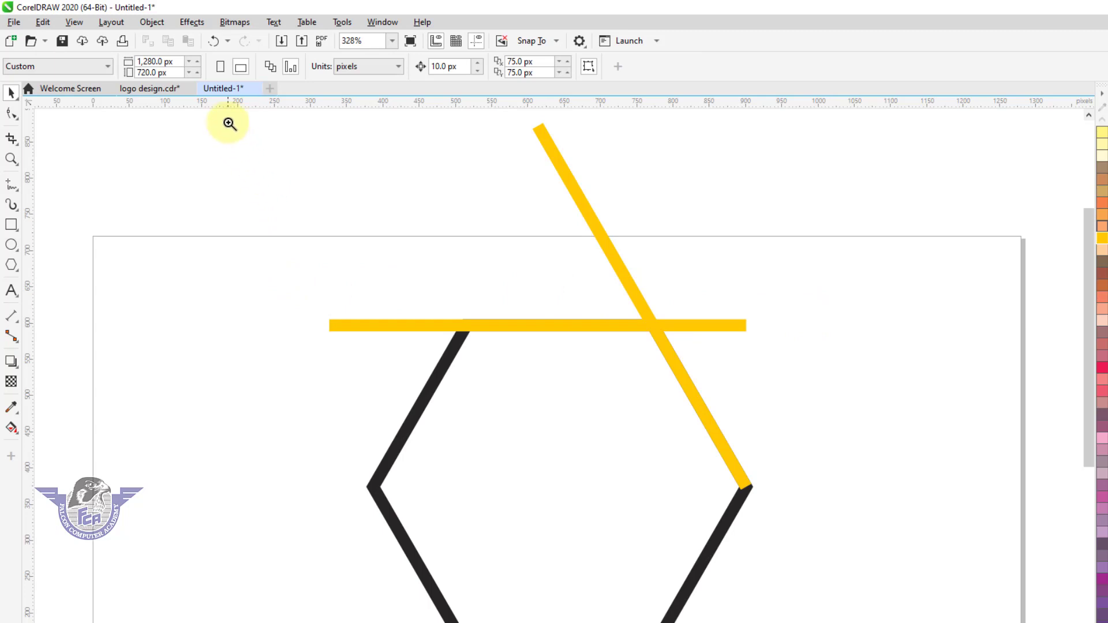
Shorten the horizontal yellow line so its right end stops at the diagonal yellow line
drag(229, 123, 837, 454)
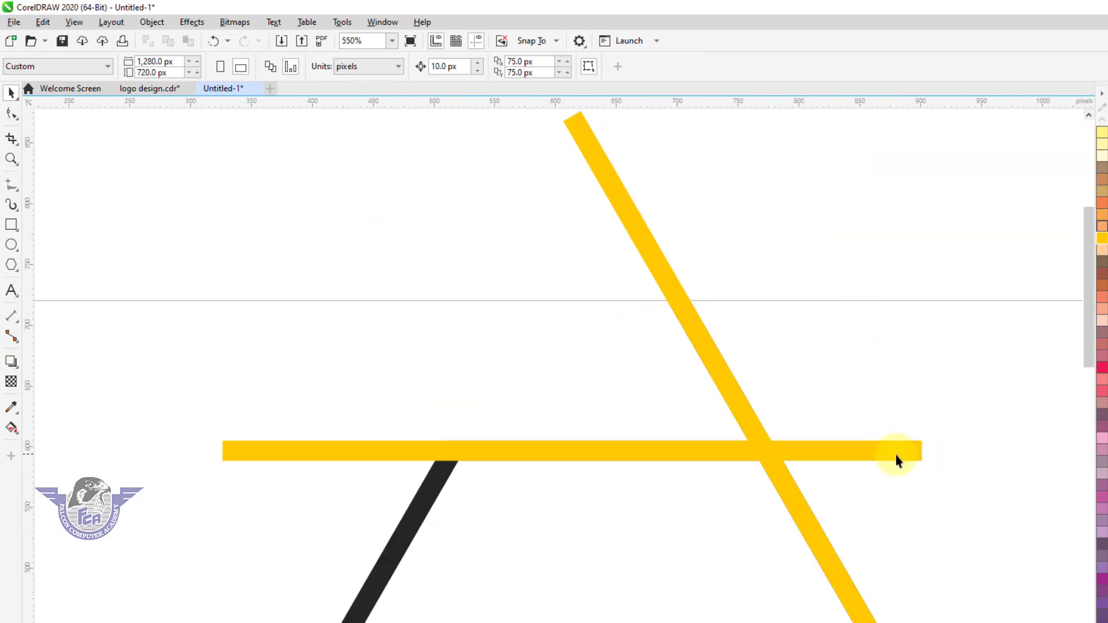
drag(903, 459, 746, 459)
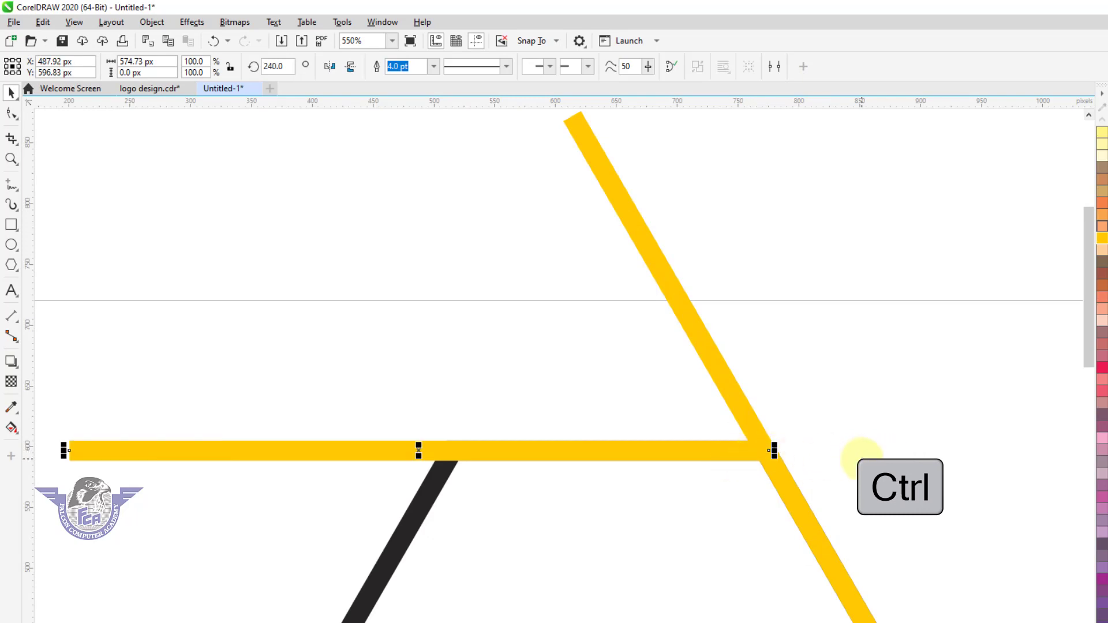
Place a copy of the horizontal yellow line at the top end of the diagonal line, snapping its right end to the diagonal's edge
scroll(714, 452, down, 2)
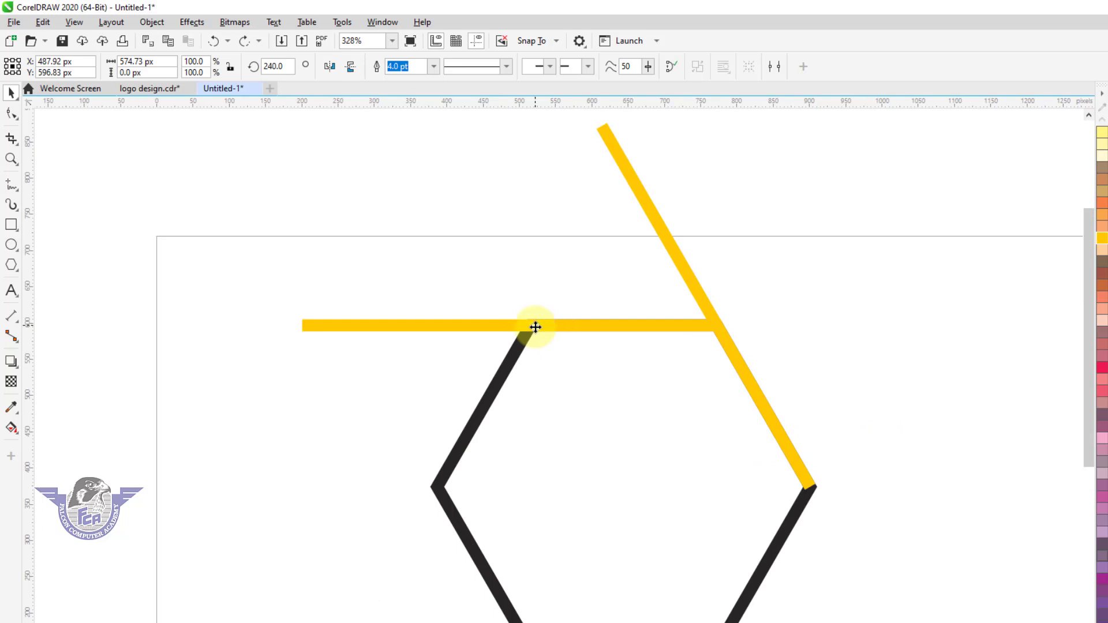
drag(536, 327, 786, 178)
drag(819, 351, 479, 346)
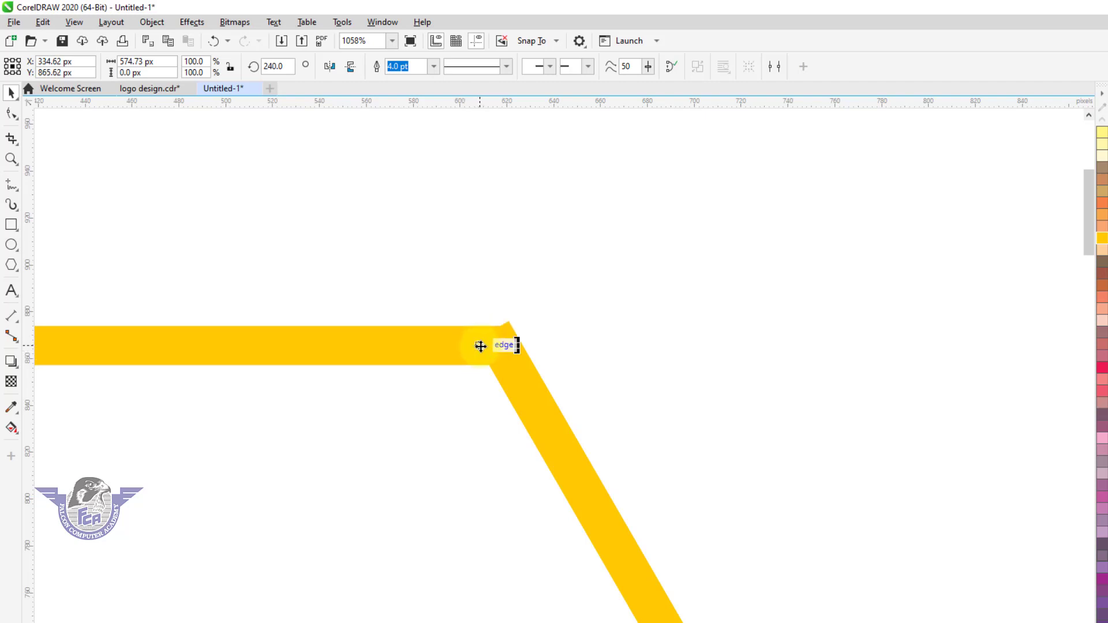
key(F2)
click(471, 328)
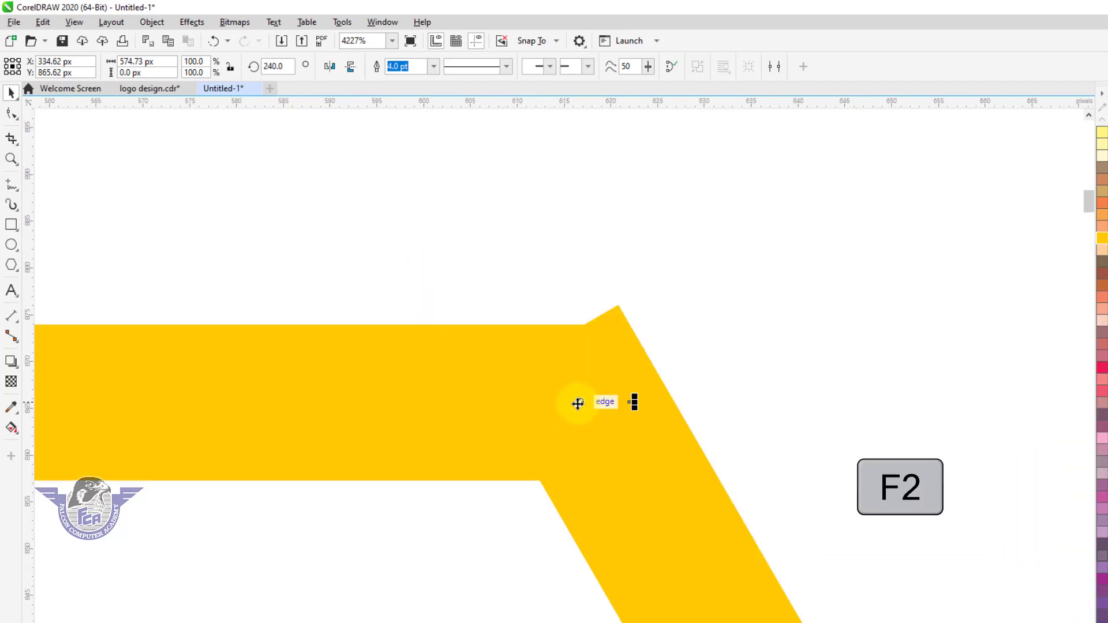
drag(561, 389, 564, 380)
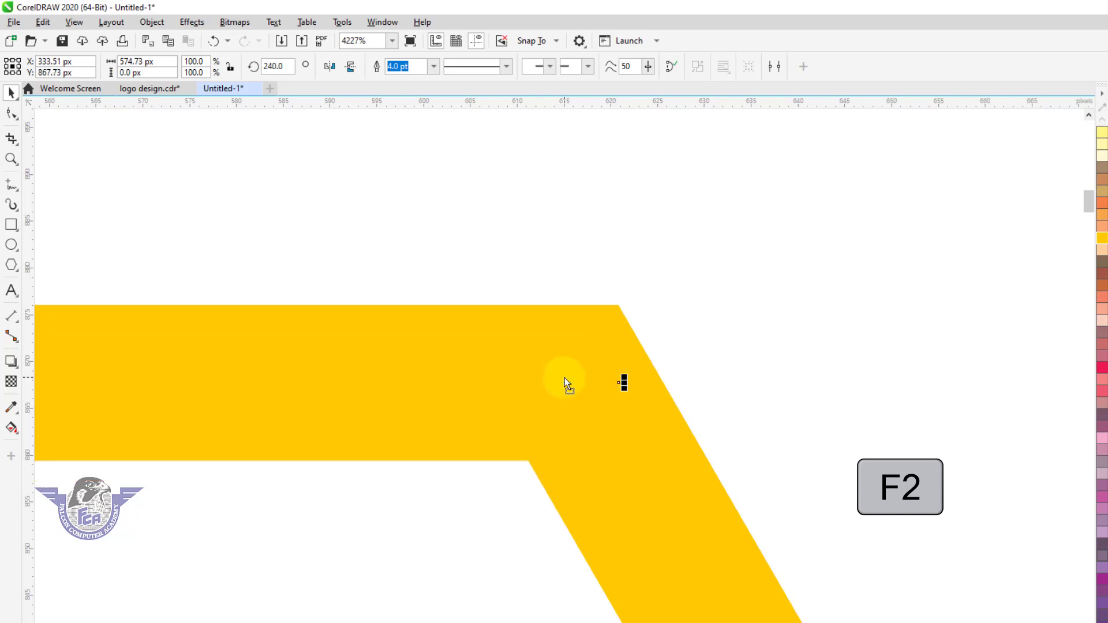
scroll(698, 329, down, 5)
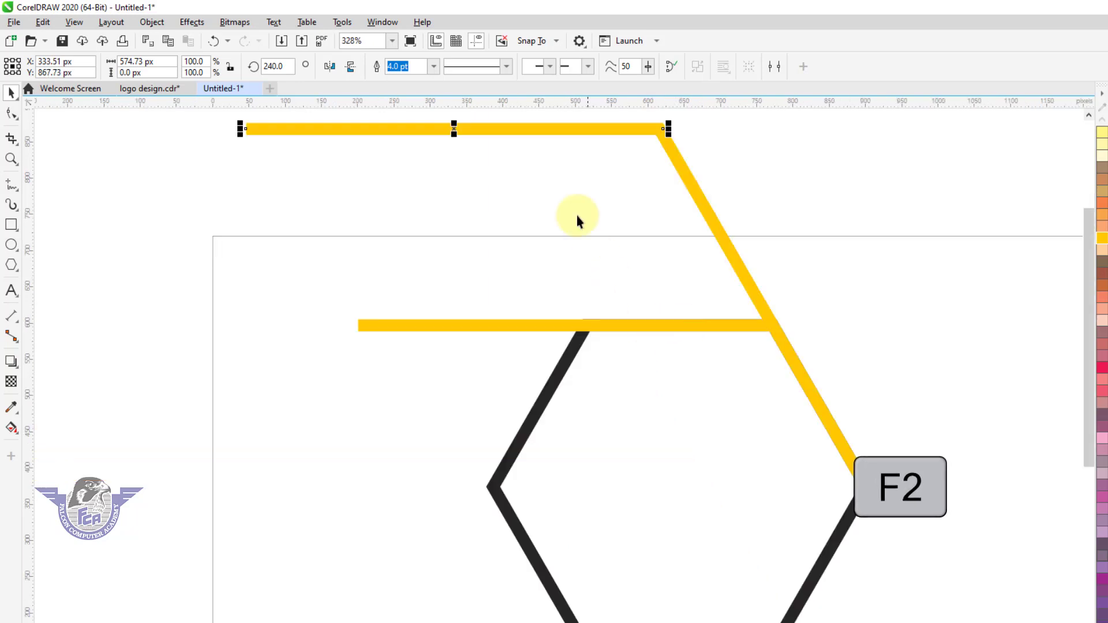
Add two more copies of the horizontal line between the top and bottom lines, each ending at the diagonal line
drag(589, 128, 594, 202)
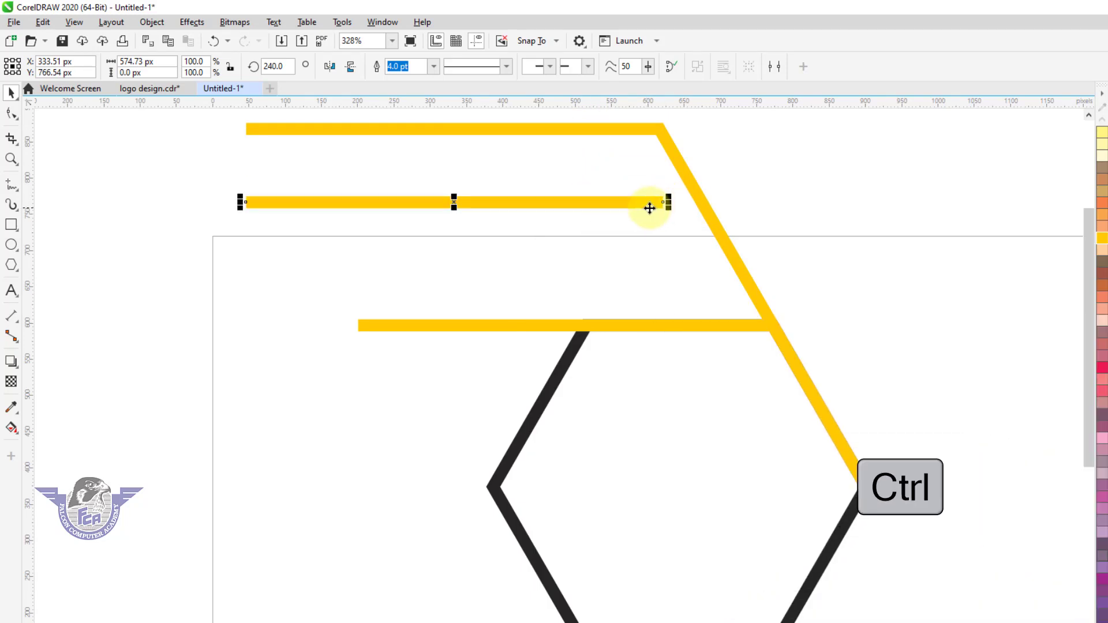
drag(660, 207, 682, 267)
click(820, 271)
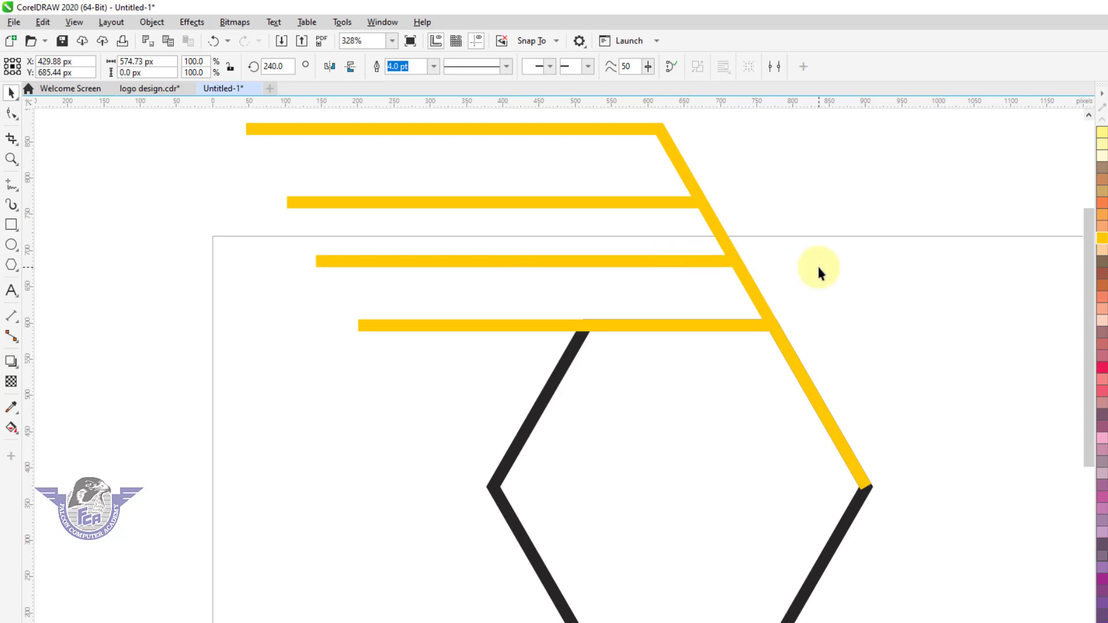
drag(624, 205, 625, 199)
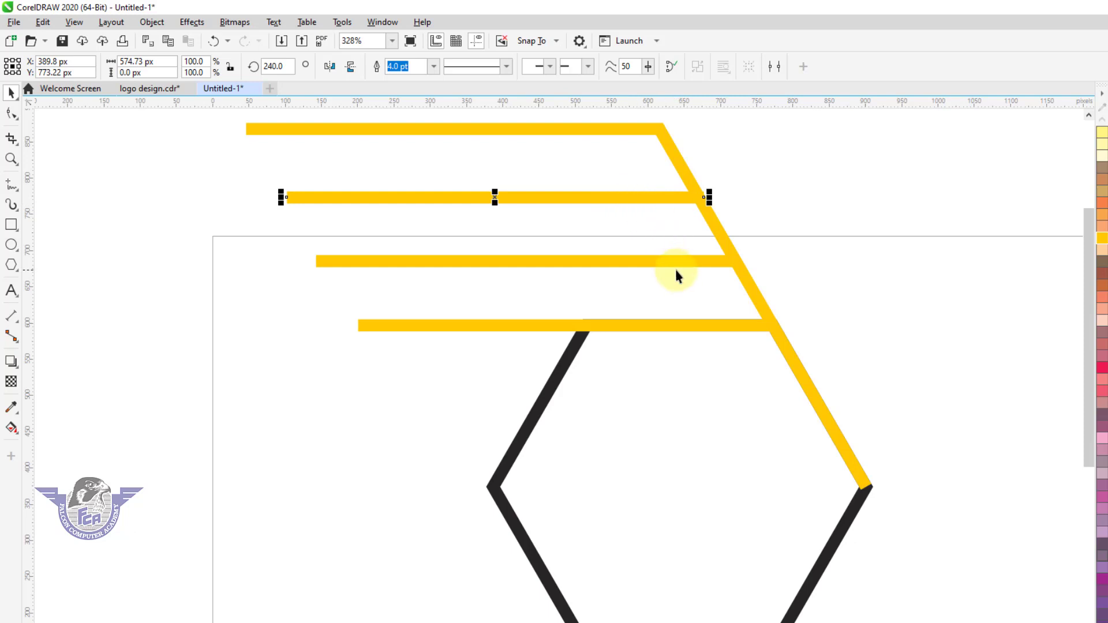
click(824, 291)
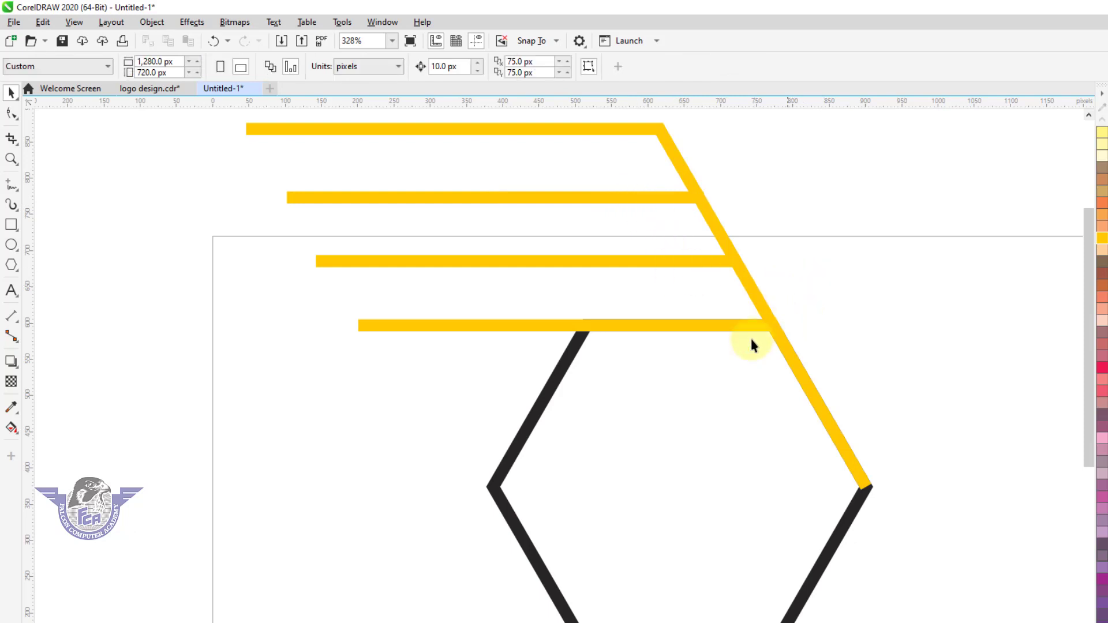
Weld the four horizontal yellow lines and the diagonal line into one object, then convert its outline to an object
click(687, 328)
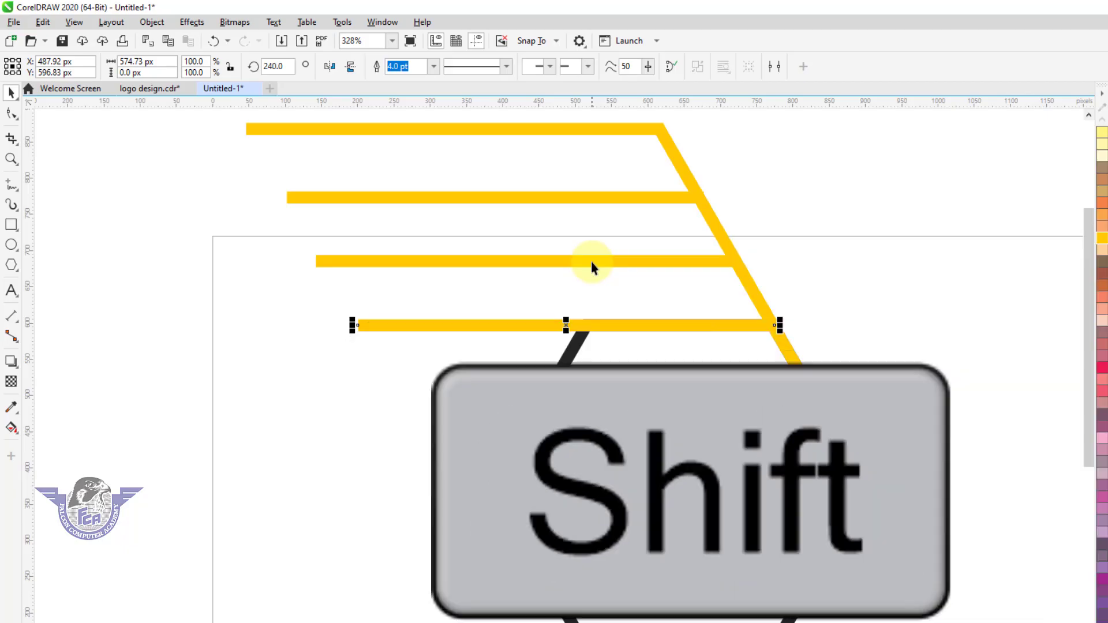
shift+click(594, 263)
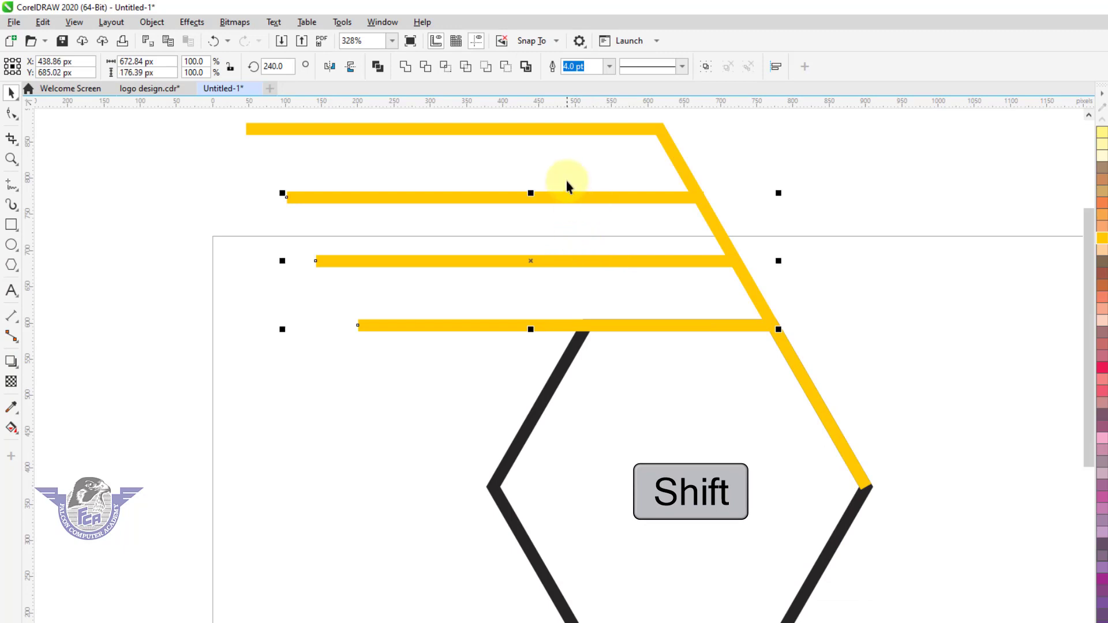
shift+click(574, 136)
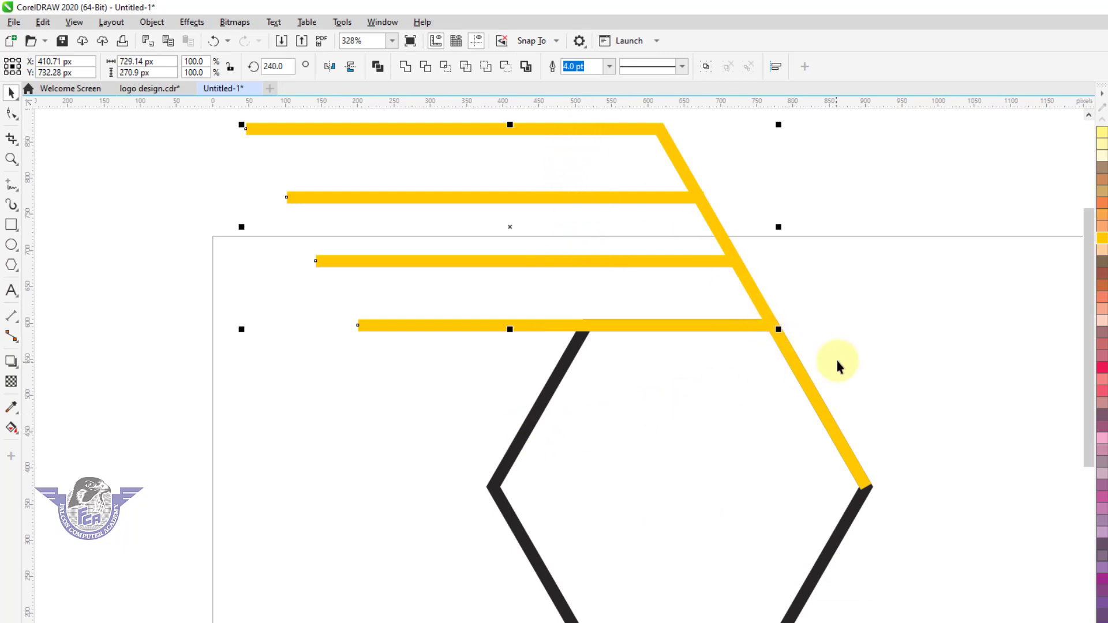
shift+click(806, 380)
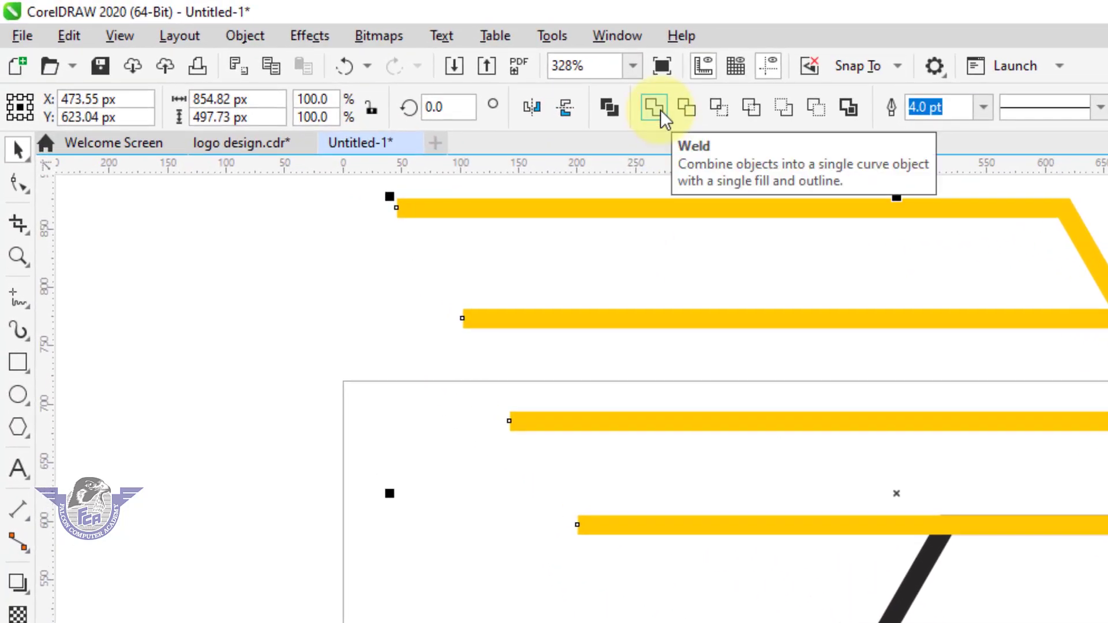
click(663, 113)
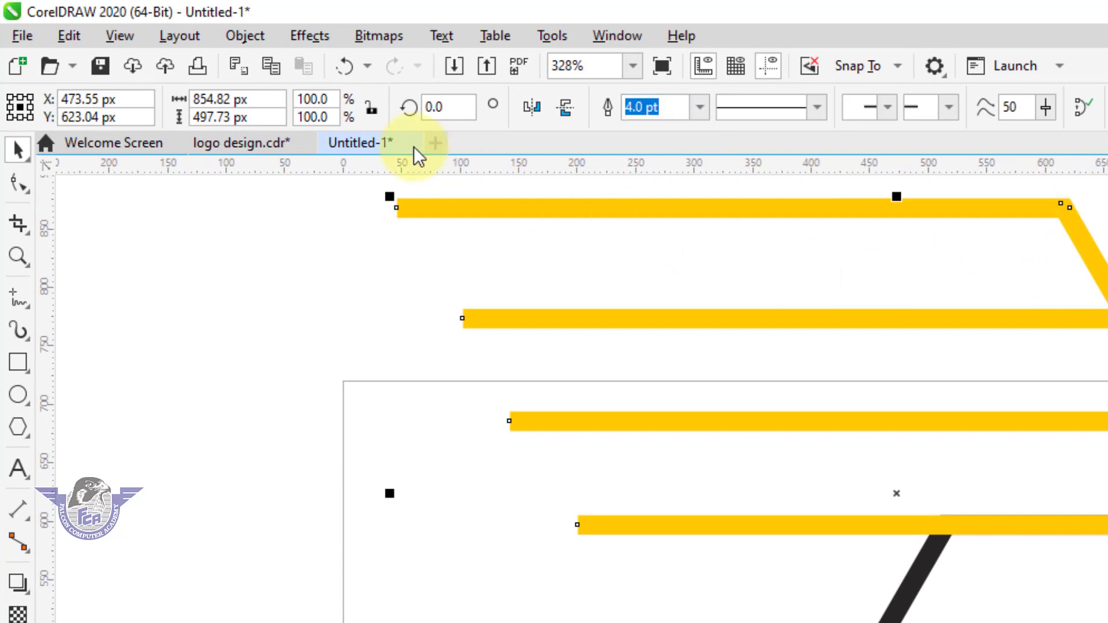
click(263, 37)
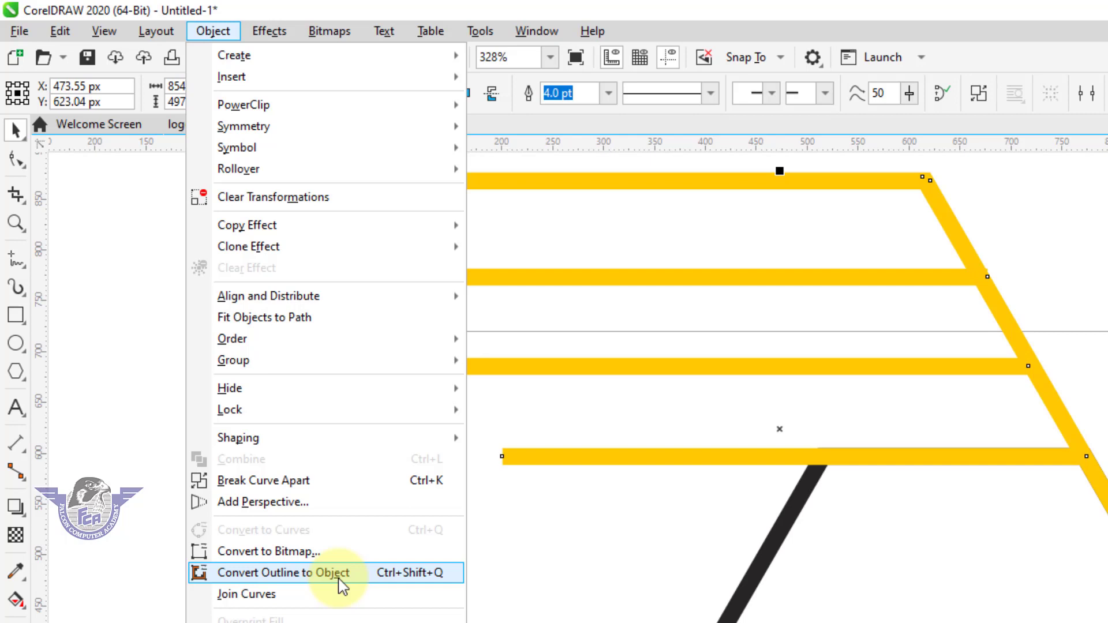
click(340, 579)
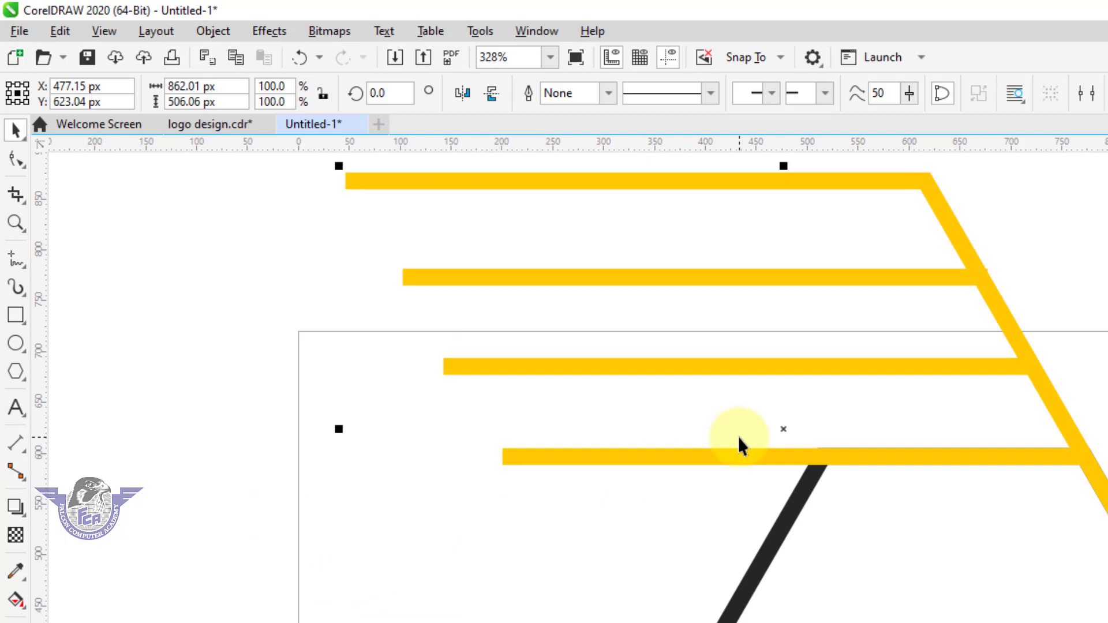
Draw a straight slanted line from the bottom stripe's left end up through the stripes, past the top stripe
click(20, 268)
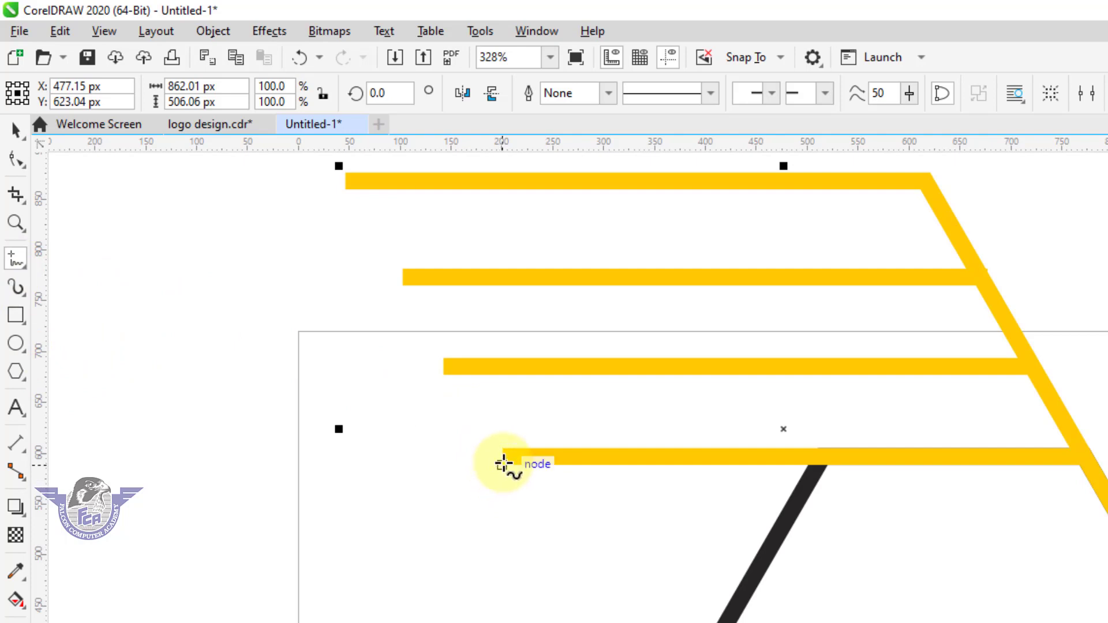
click(504, 461)
click(690, 151)
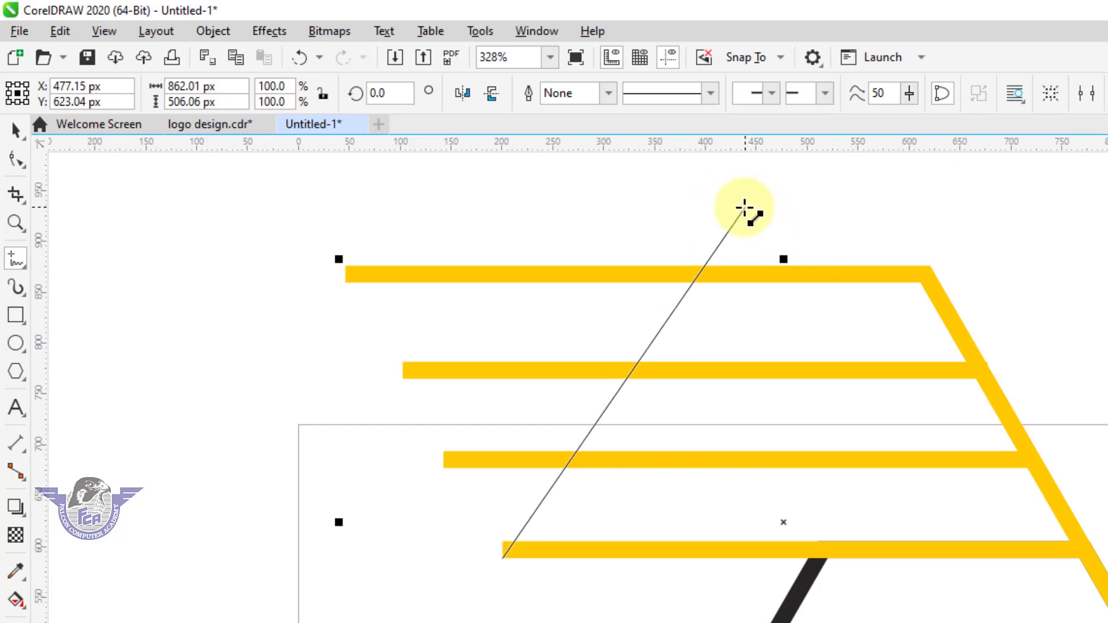
click(739, 206)
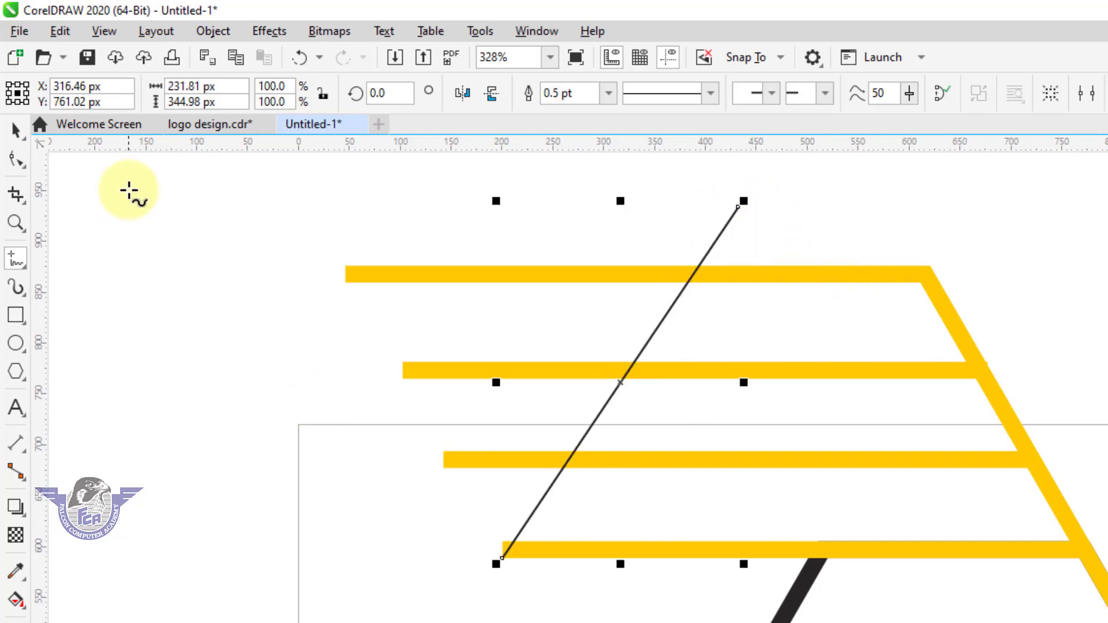
click(16, 130)
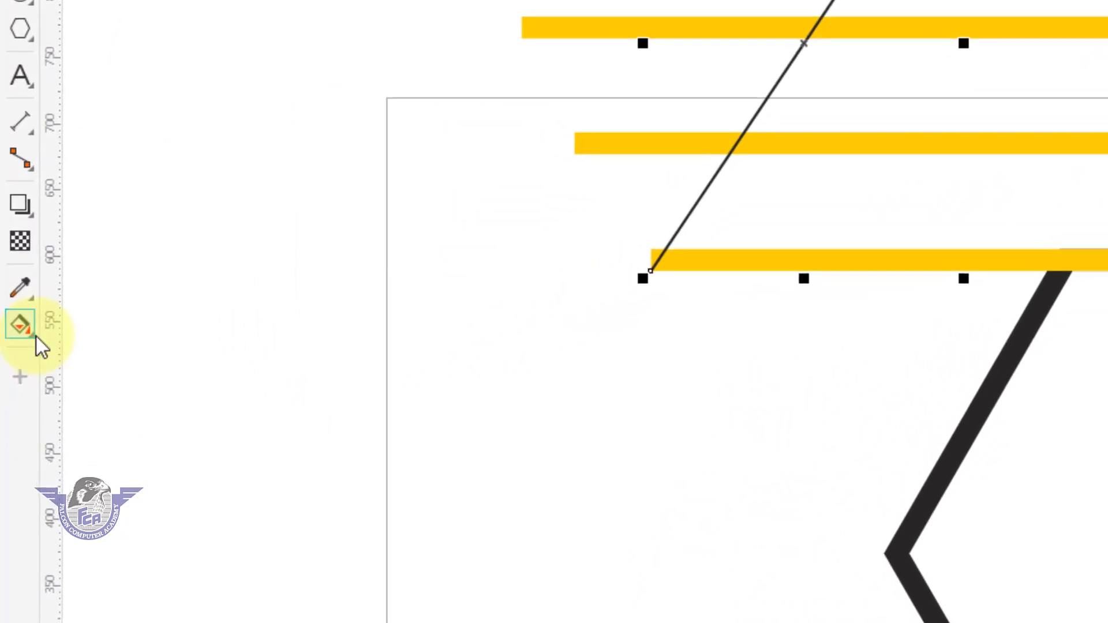
Use Smart Fill to fill the stripe area to the right of the slanted line in red
click(33, 335)
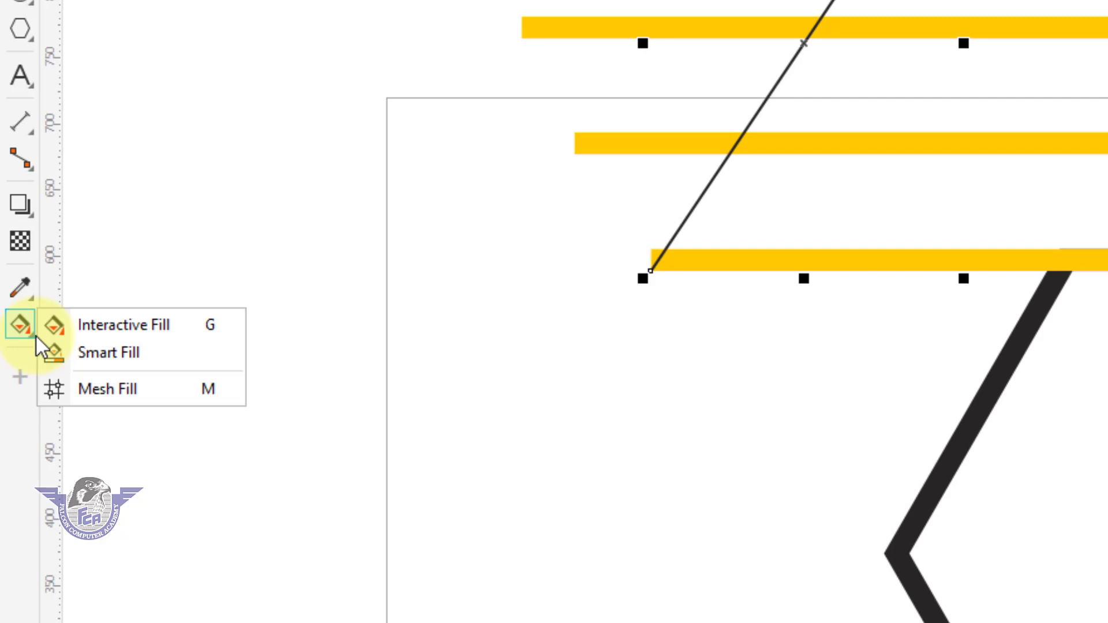
click(110, 354)
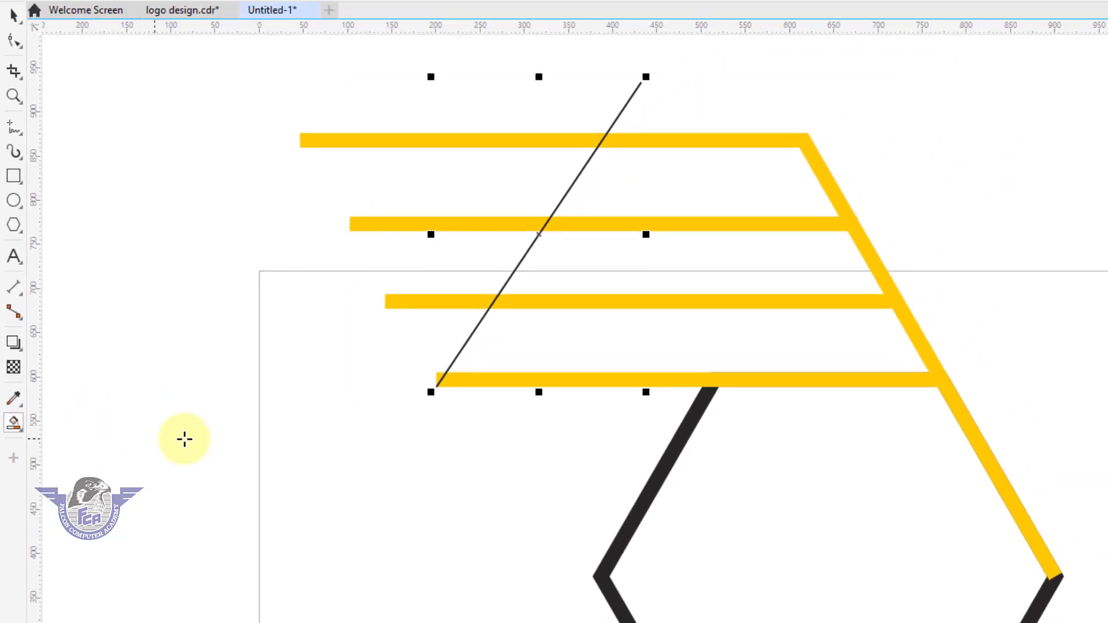
click(562, 305)
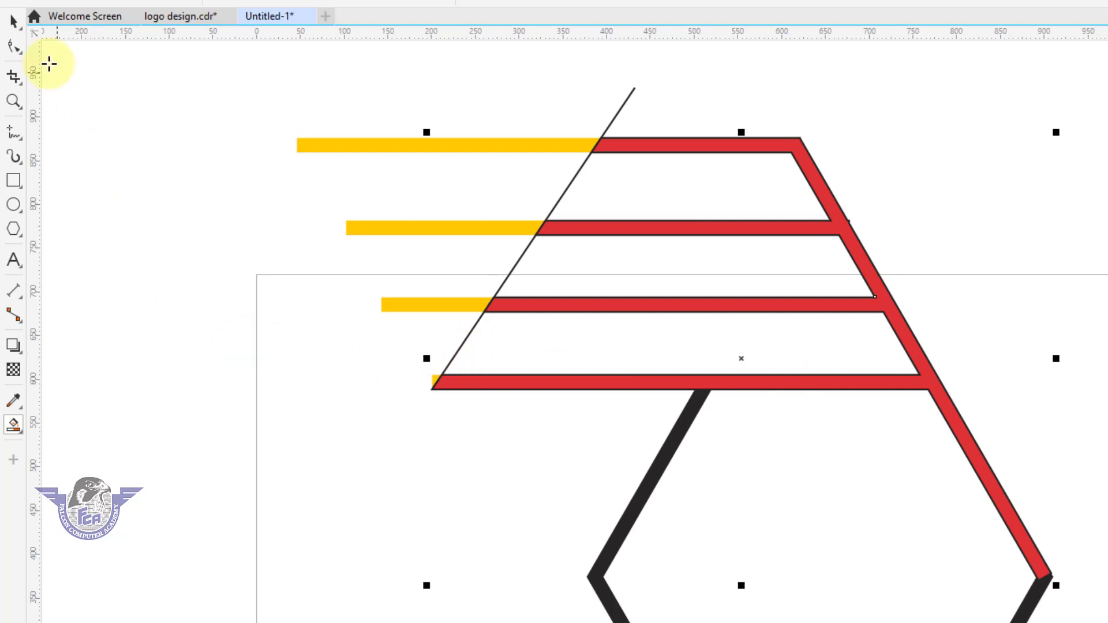
Delete the leftover yellow stripe shape and the slanted cutting line
click(17, 23)
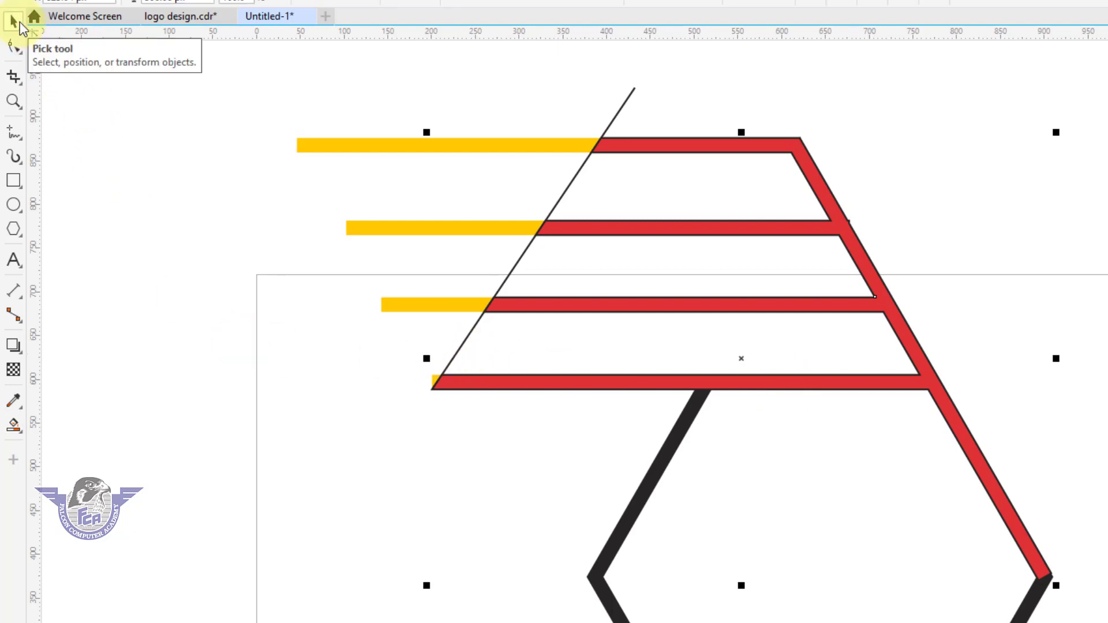
click(207, 133)
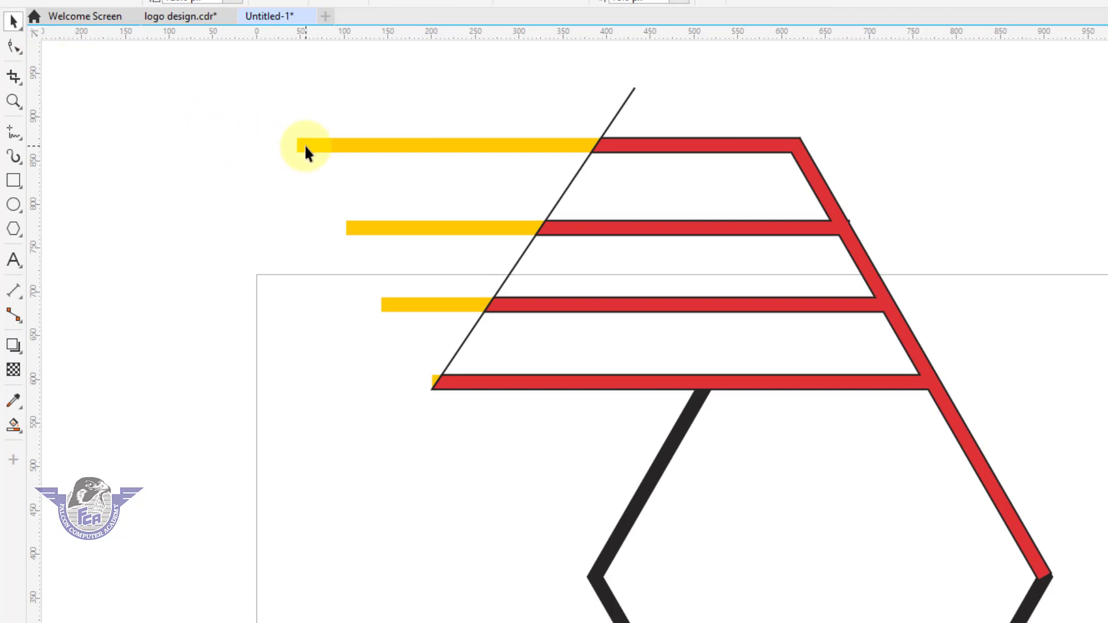
key(Delete)
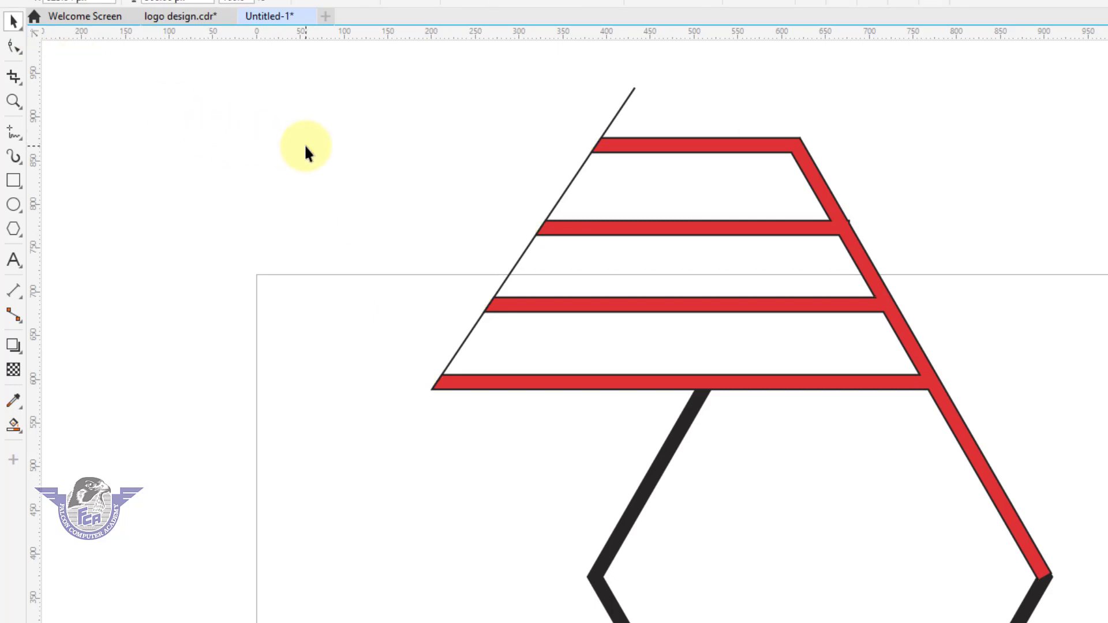
click(619, 108)
key(Delete)
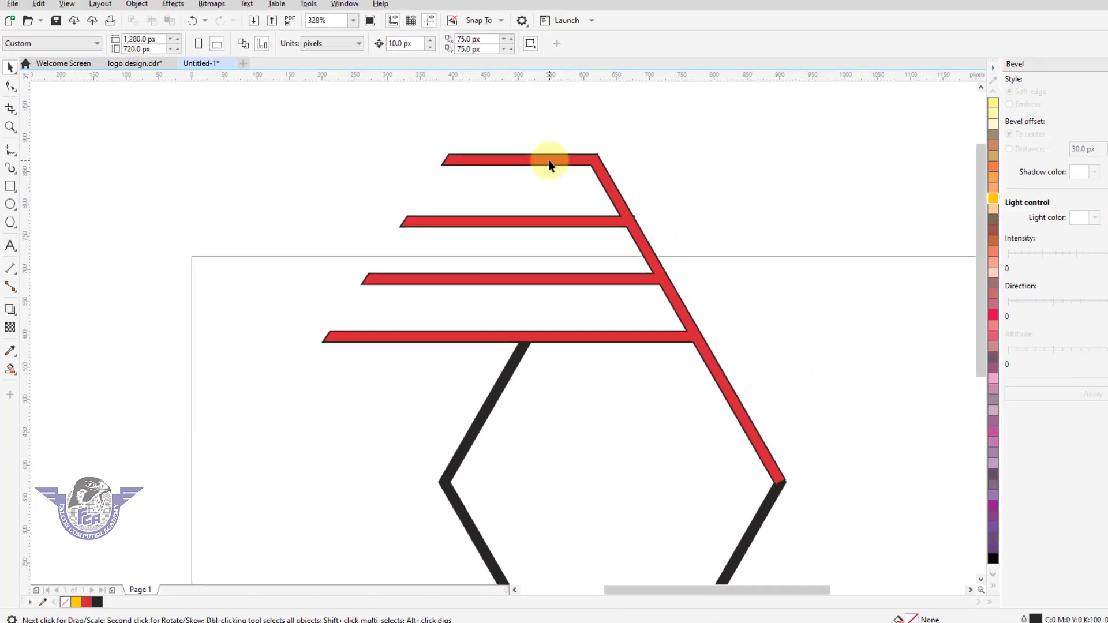
Remove the outline from the red stripe shape
click(549, 162)
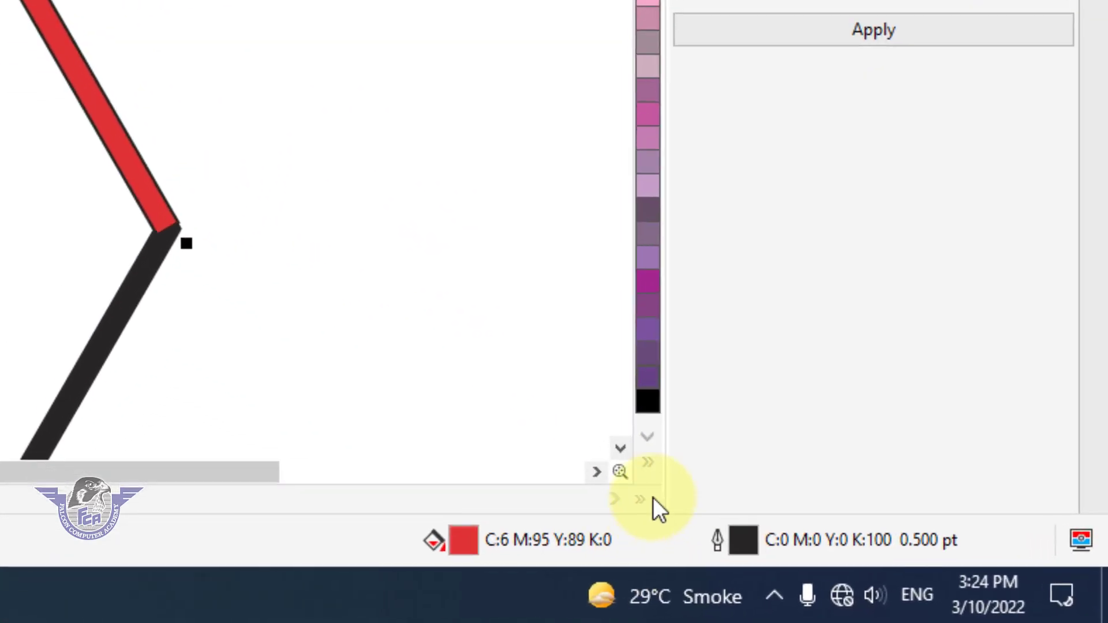
click(643, 458)
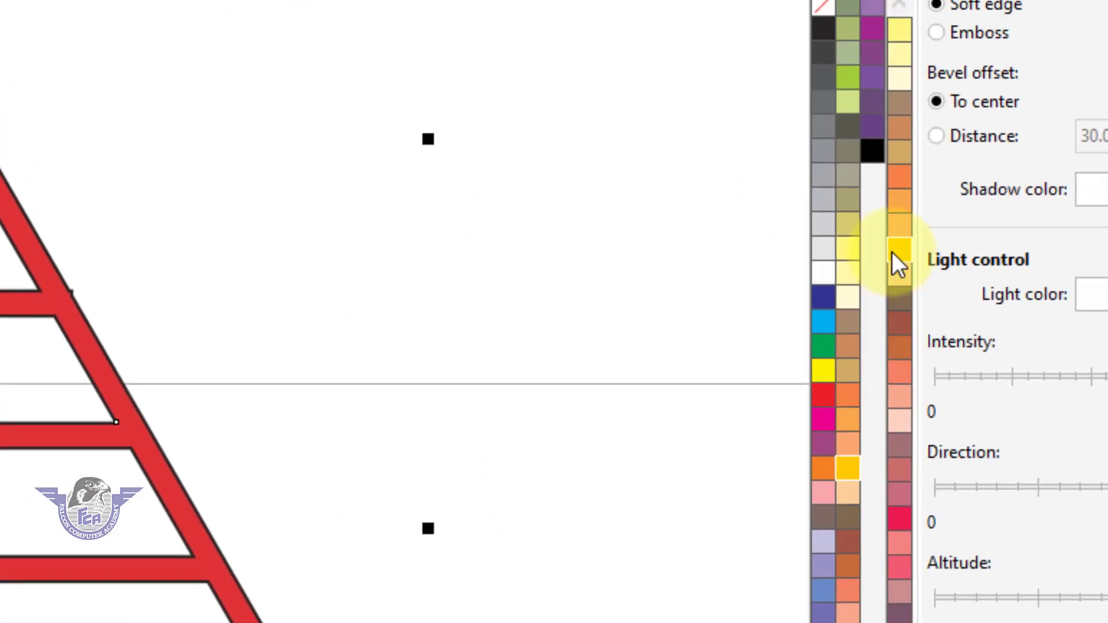
right_click(856, 74)
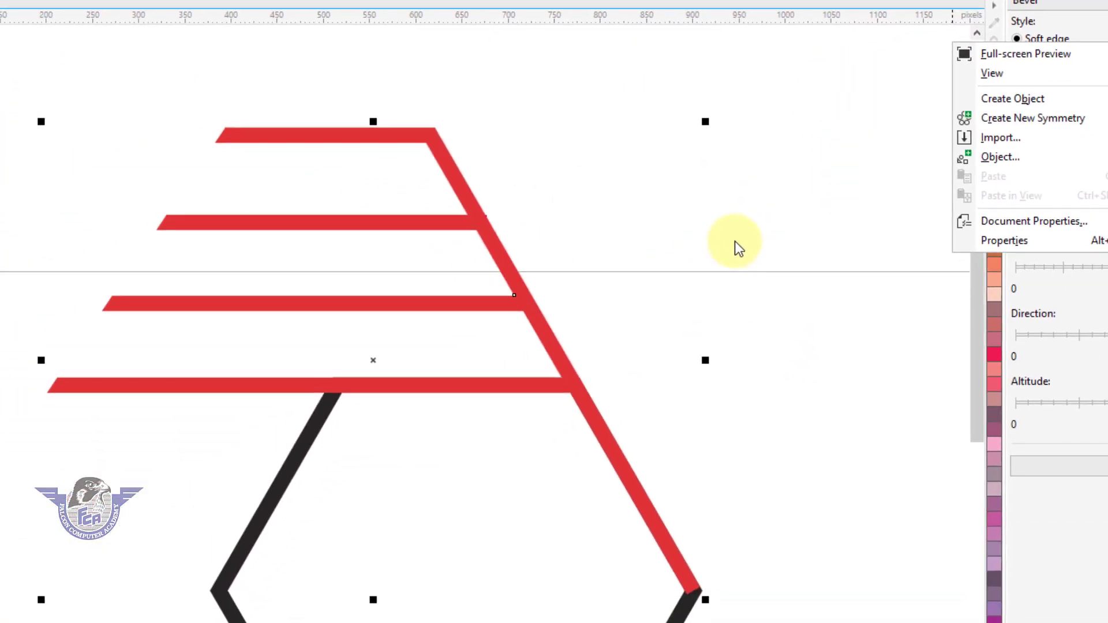
click(716, 300)
Mirror a copy of the red stripe shape vertically down to the hexagon's bottom edge
scroll(716, 301, down, 1)
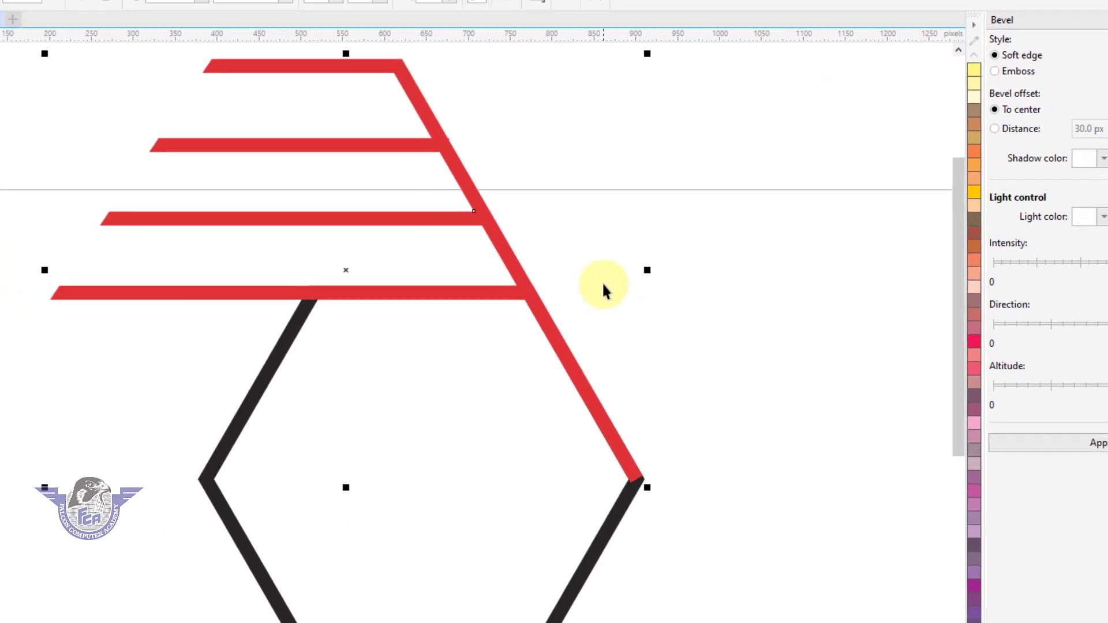
scroll(581, 292, down, 2)
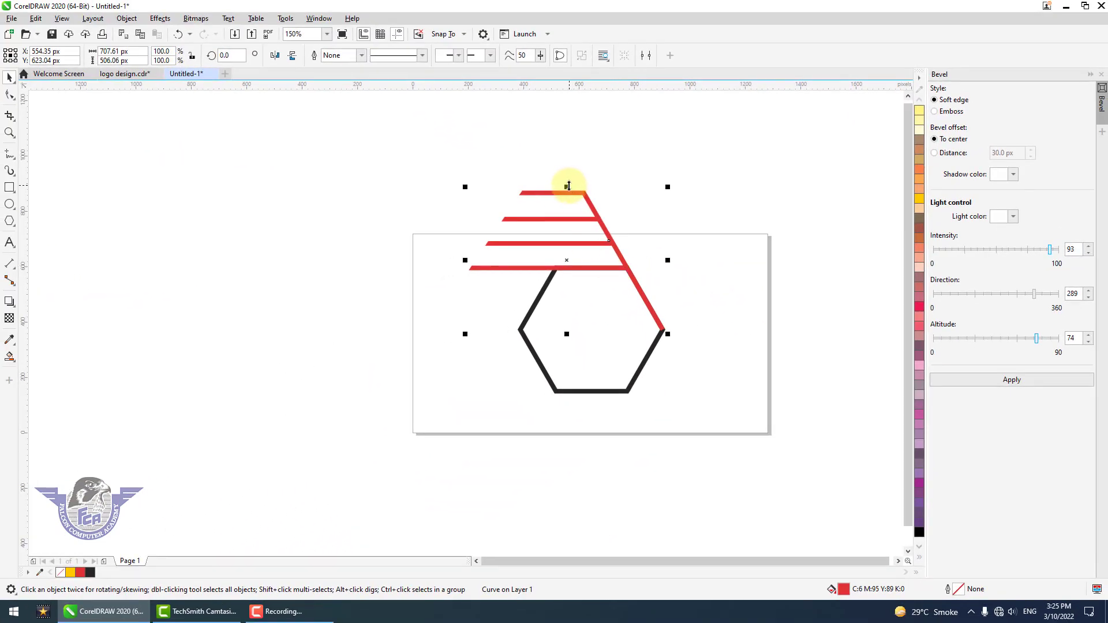
drag(568, 186, 568, 387)
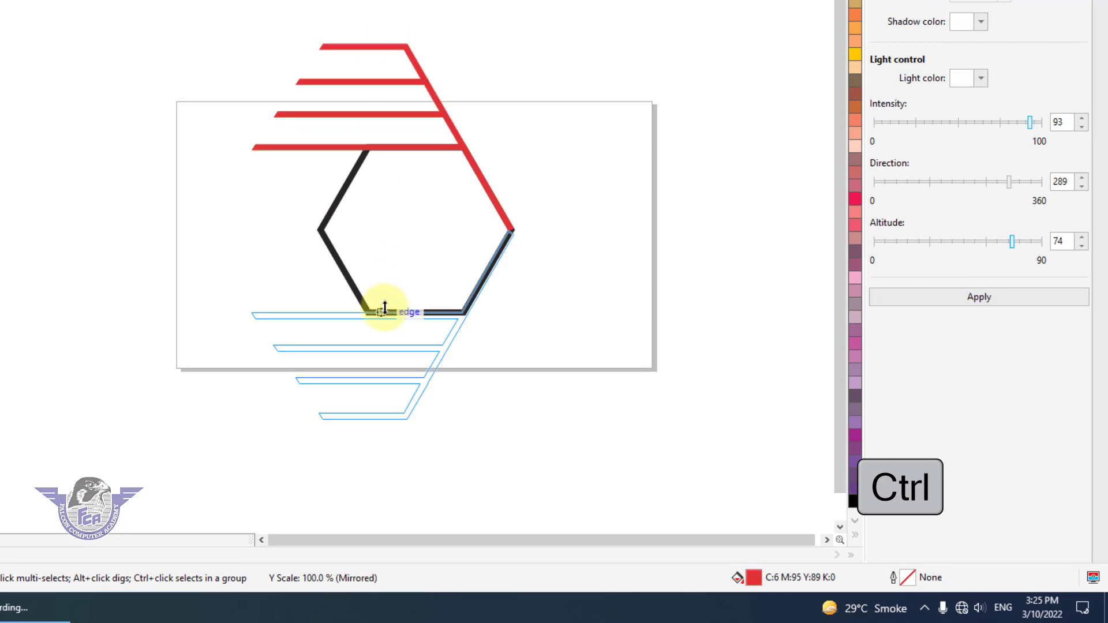
Flip the lower stripe copy horizontally and position it along the hexagon's lower-left edge
drag(385, 307, 388, 309)
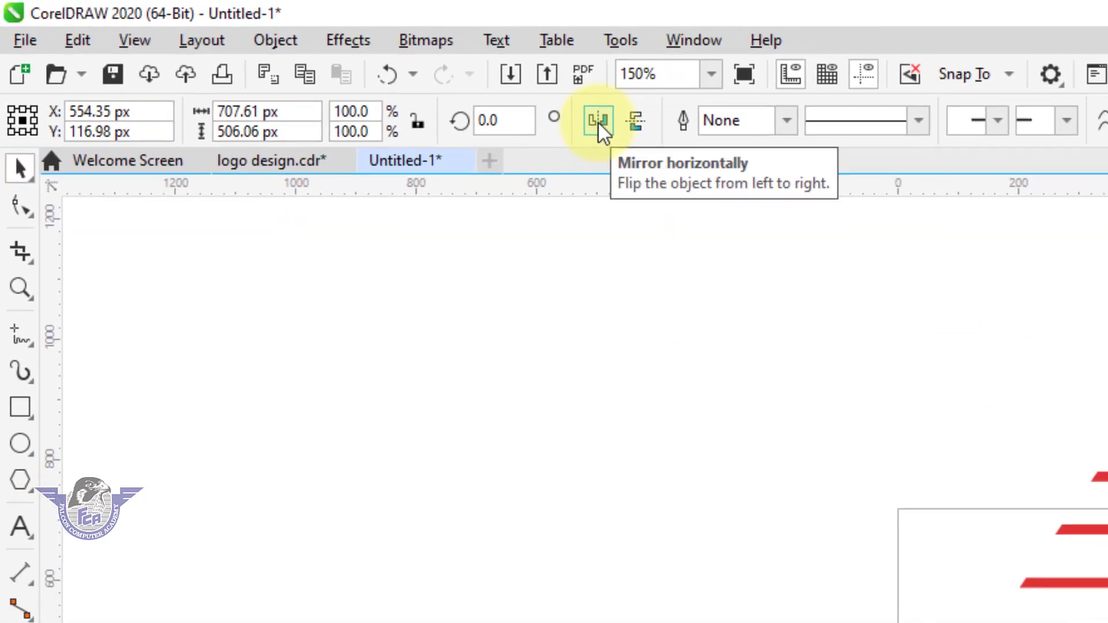
click(598, 120)
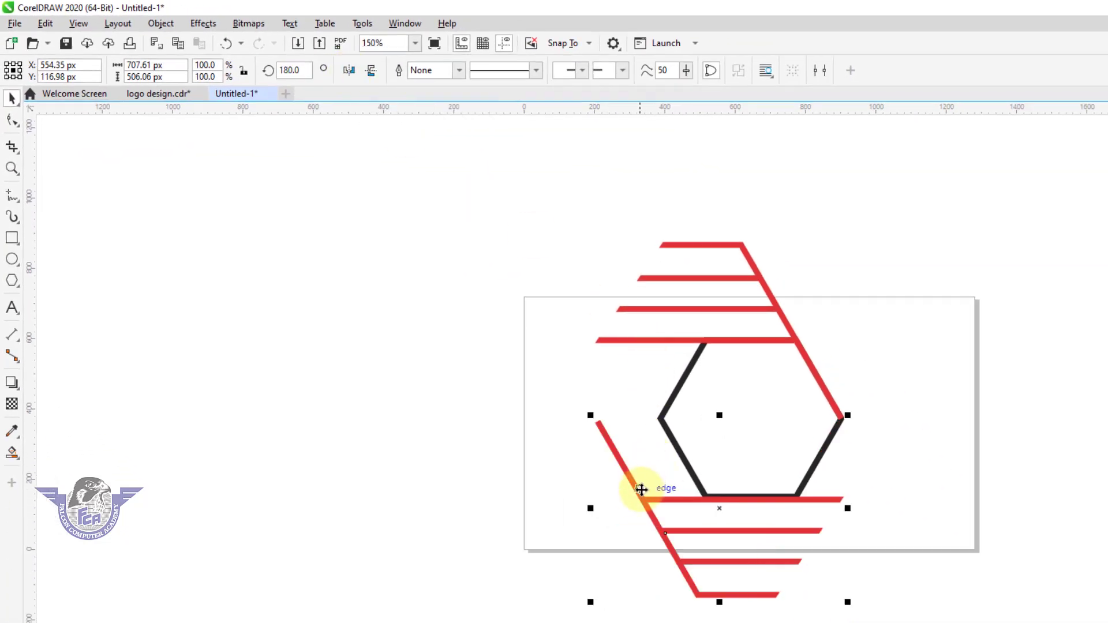
drag(641, 492, 698, 489)
click(623, 396)
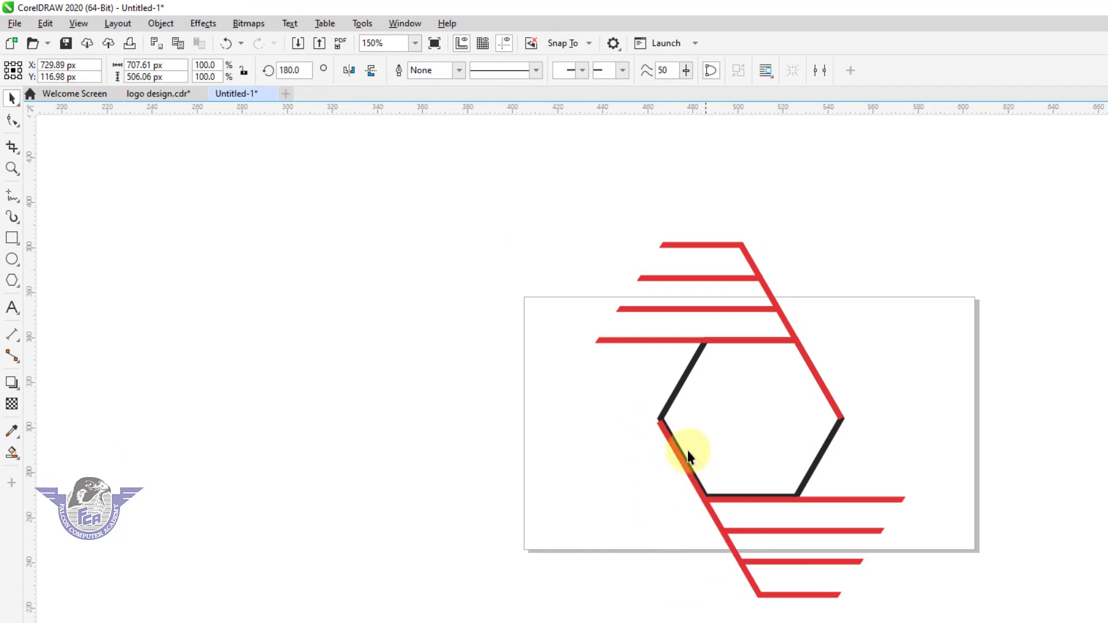
scroll(688, 450, up, 10)
drag(549, 386, 551, 371)
scroll(549, 371, down, 7)
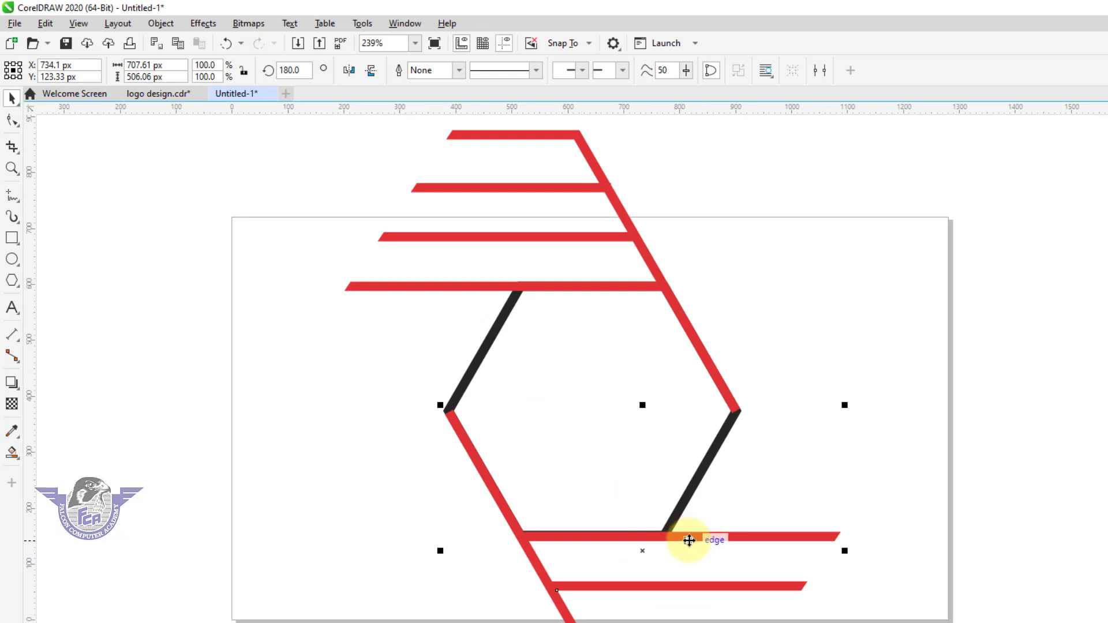
click(689, 540)
mouse_move(539, 536)
mouse_down()
mouse_move(487, 463)
mouse_move(473, 360)
mouse_up()
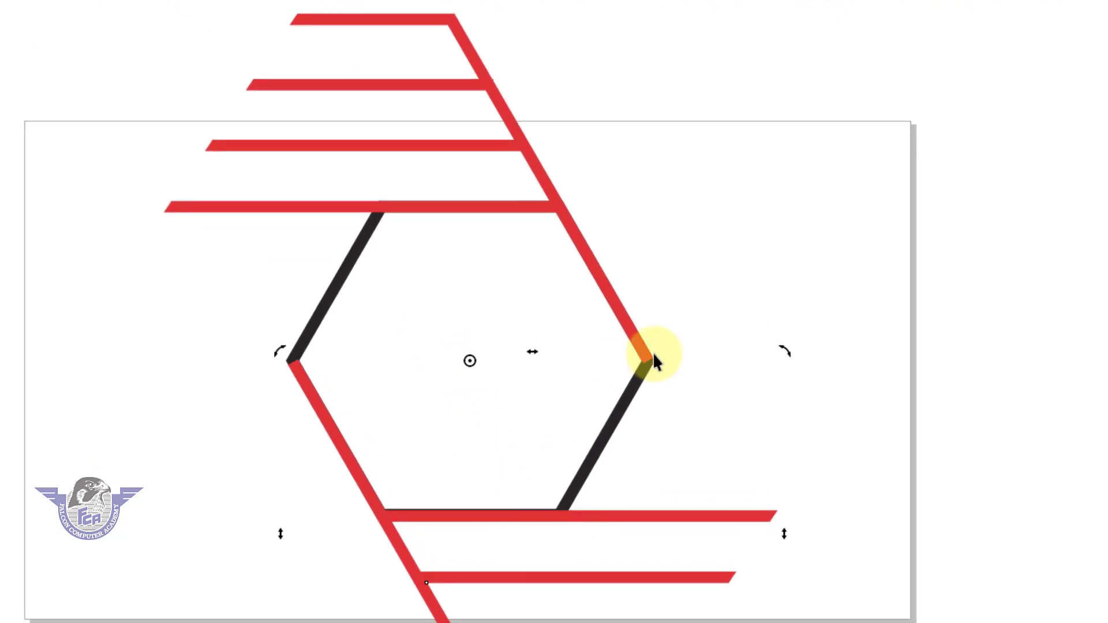
Rotate copies of both stripe shapes around the hexagon's centre so stripe sets cover all six sides
drag(783, 351, 739, 164)
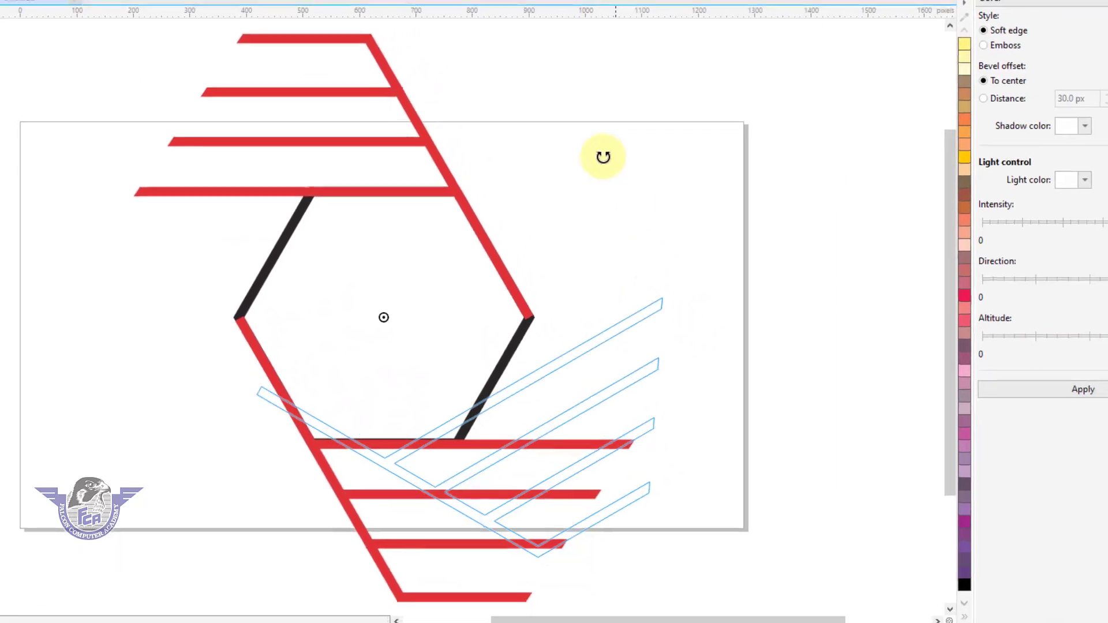
drag(603, 157, 198, 17)
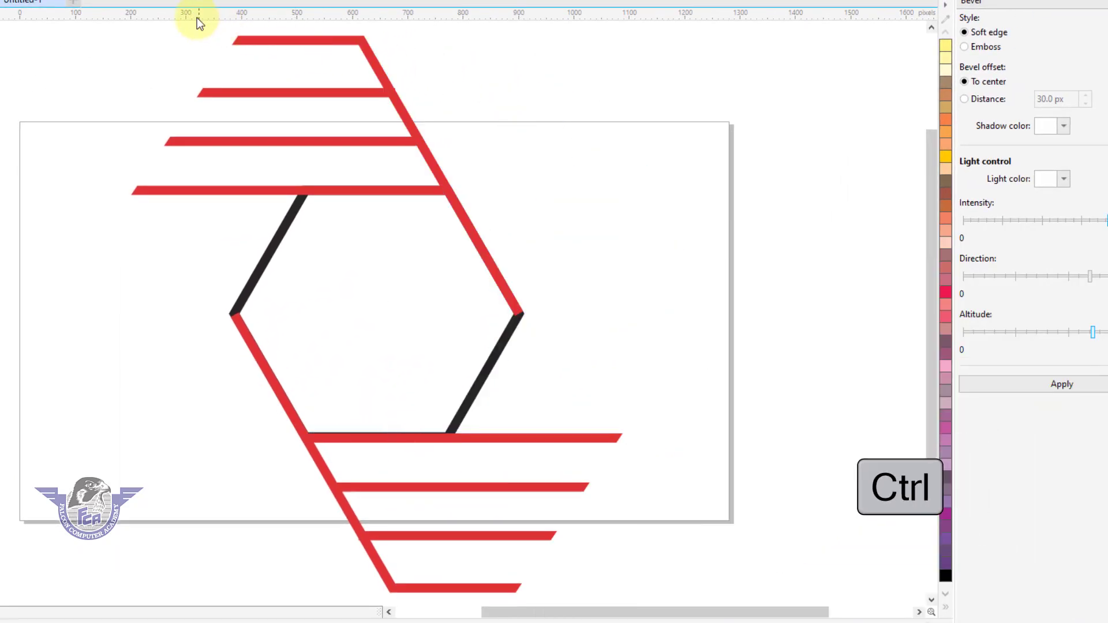
drag(614, 32, 229, 463)
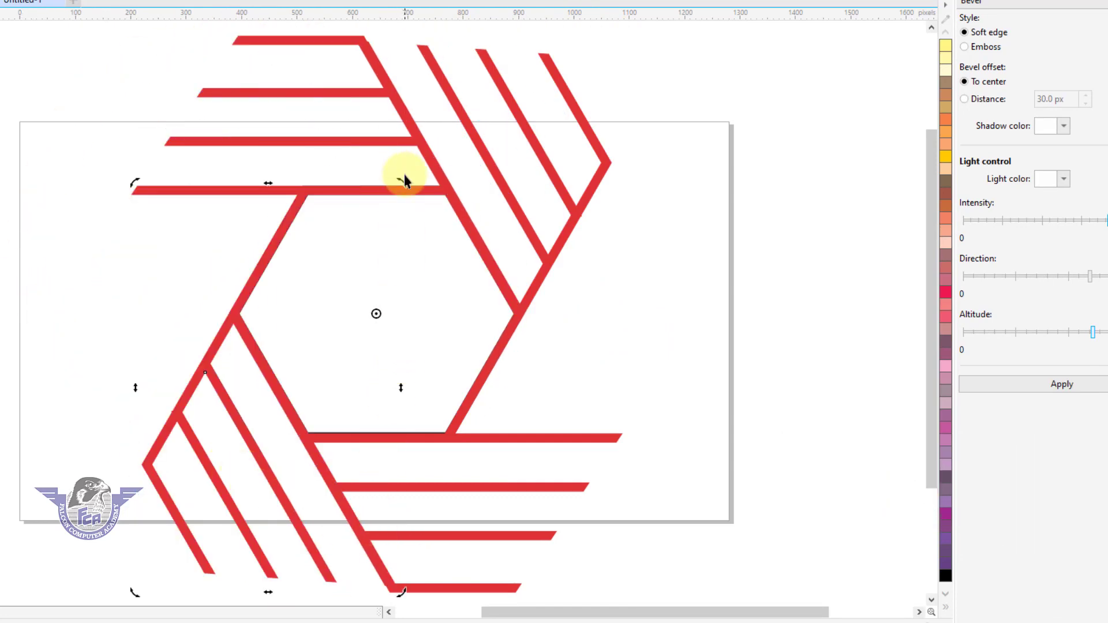
drag(401, 184, 6, 453)
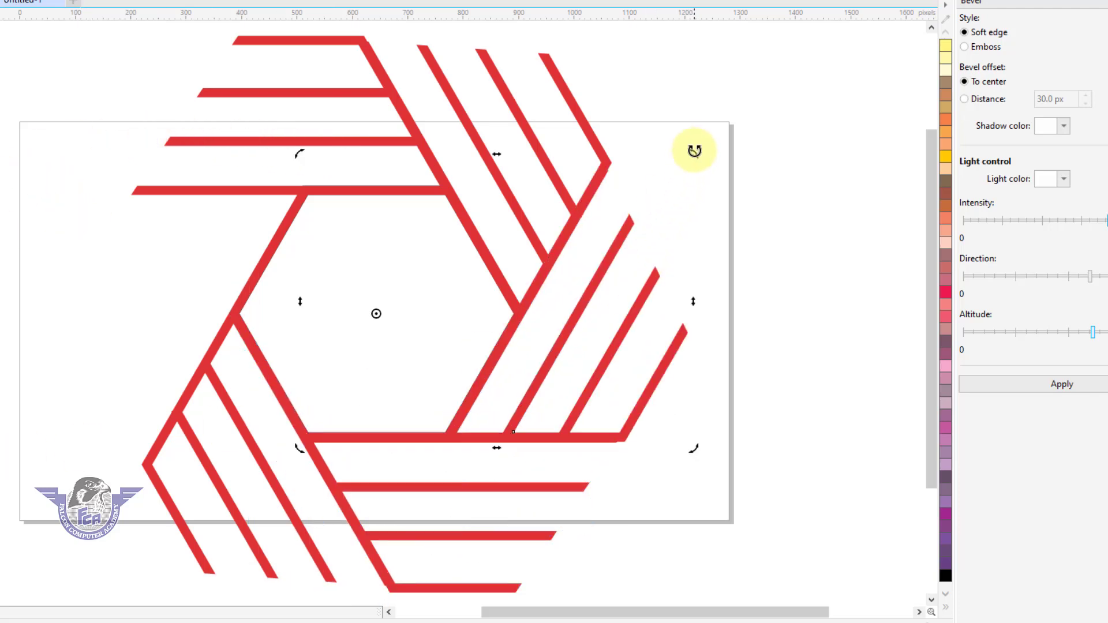
drag(694, 155, 225, 404)
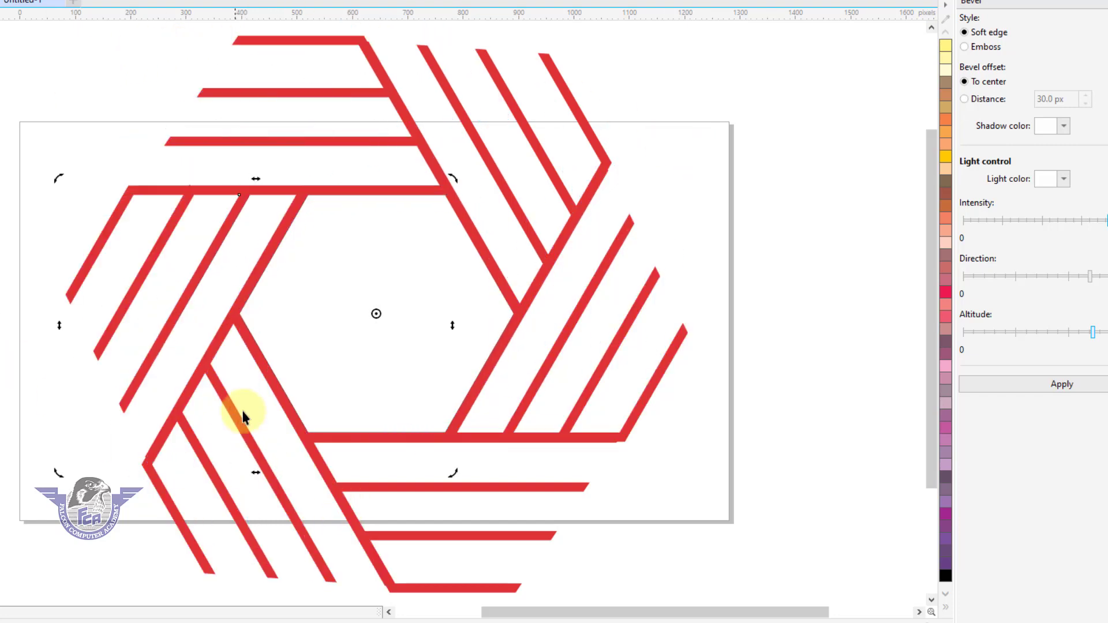
Delete the black hexagon outline from the middle of the logo
click(641, 396)
click(697, 397)
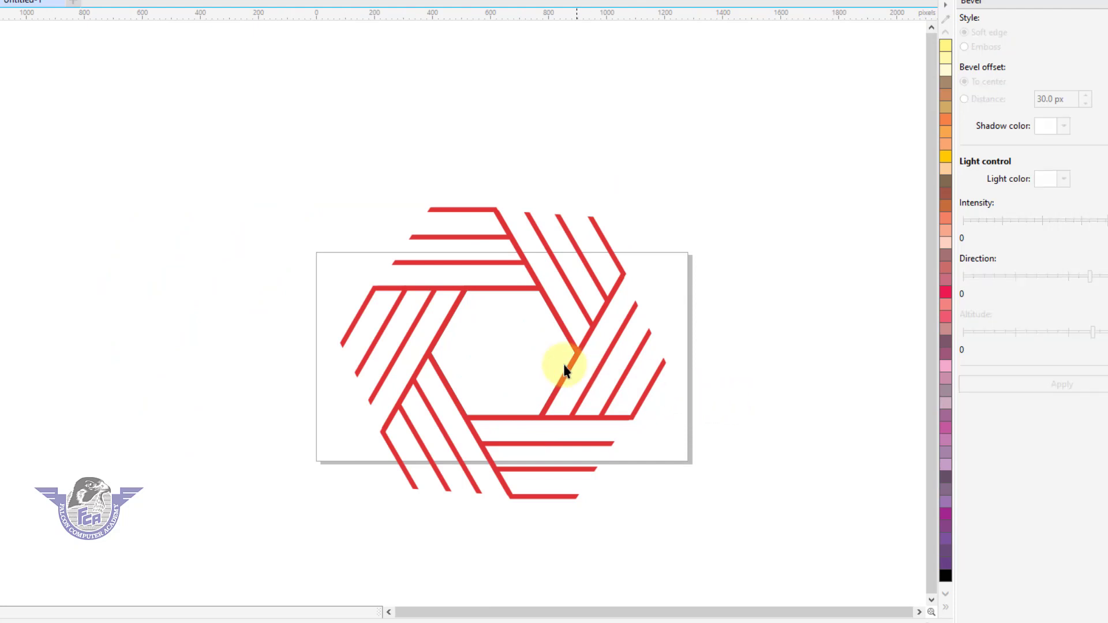
click(508, 354)
click(733, 320)
click(517, 354)
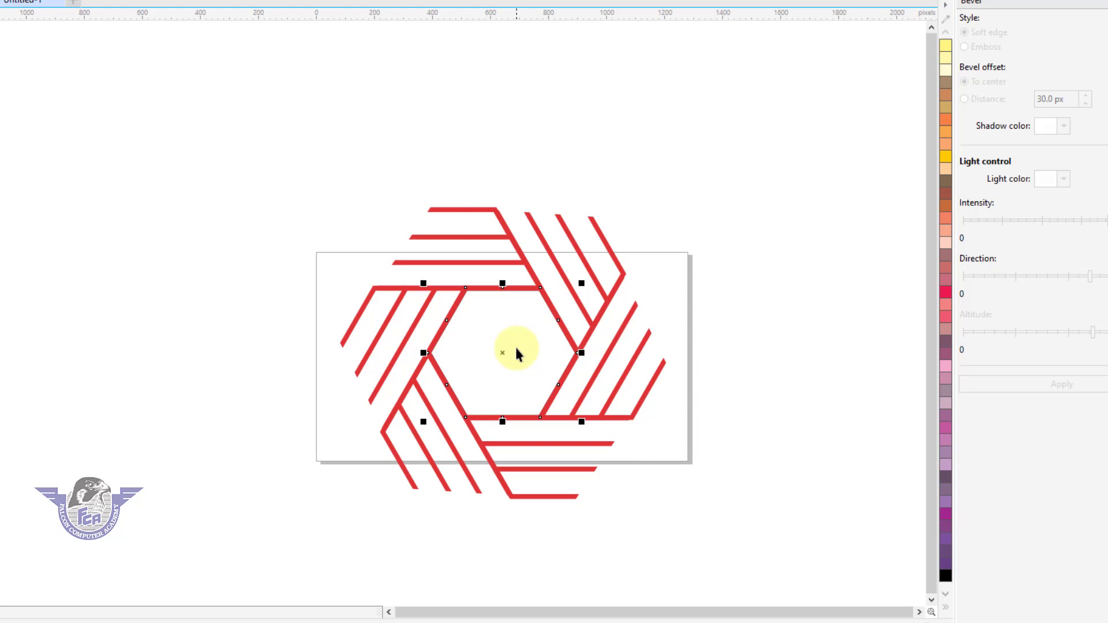
key(Delete)
Group all the stripe shapes and scale the logo down to sit in the middle of the page
drag(285, 143, 693, 551)
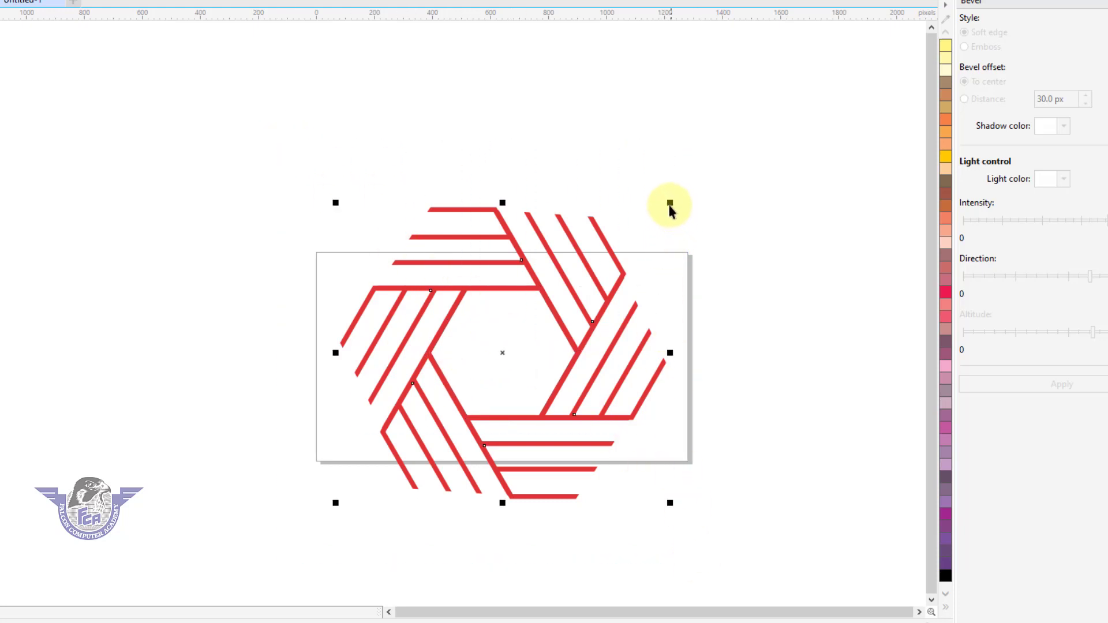
key(ctrl+g)
drag(669, 204, 623, 294)
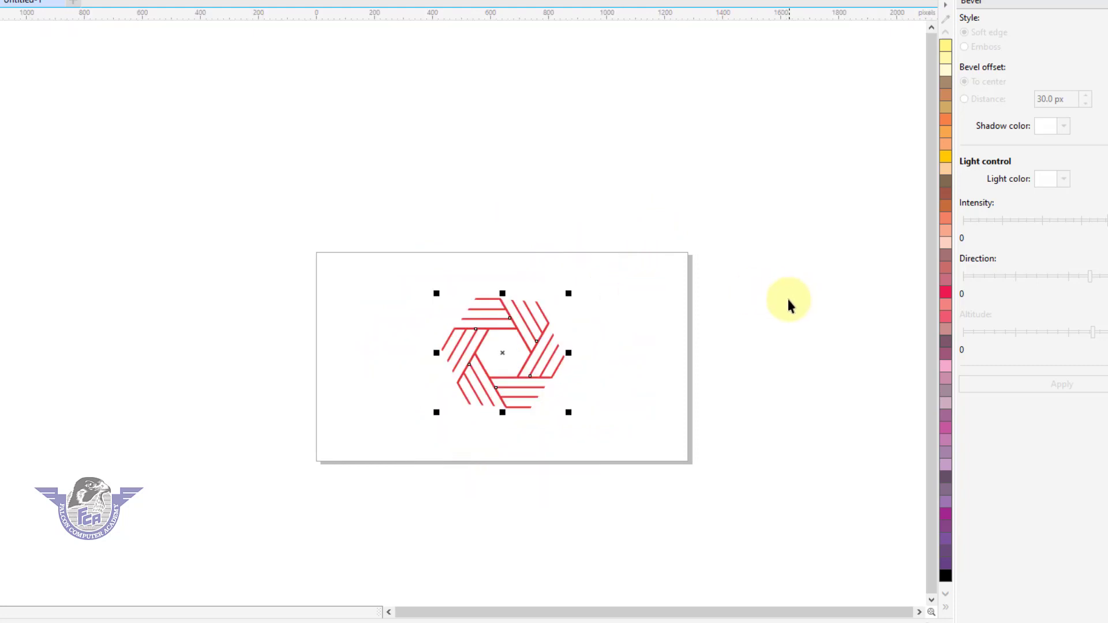
key(Down)
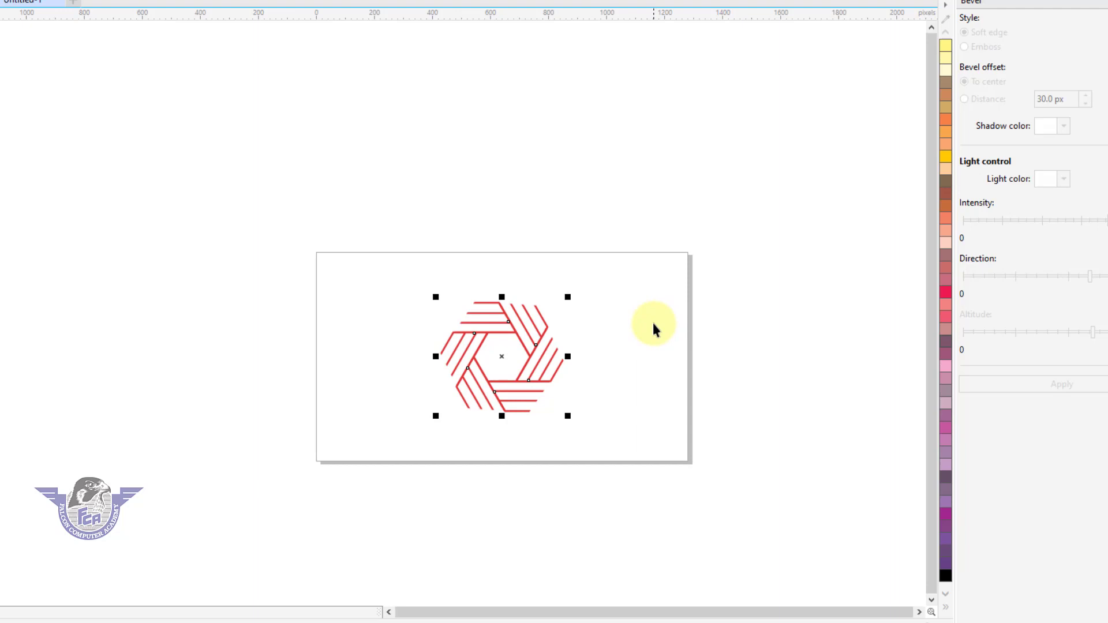
key(shift+F4)
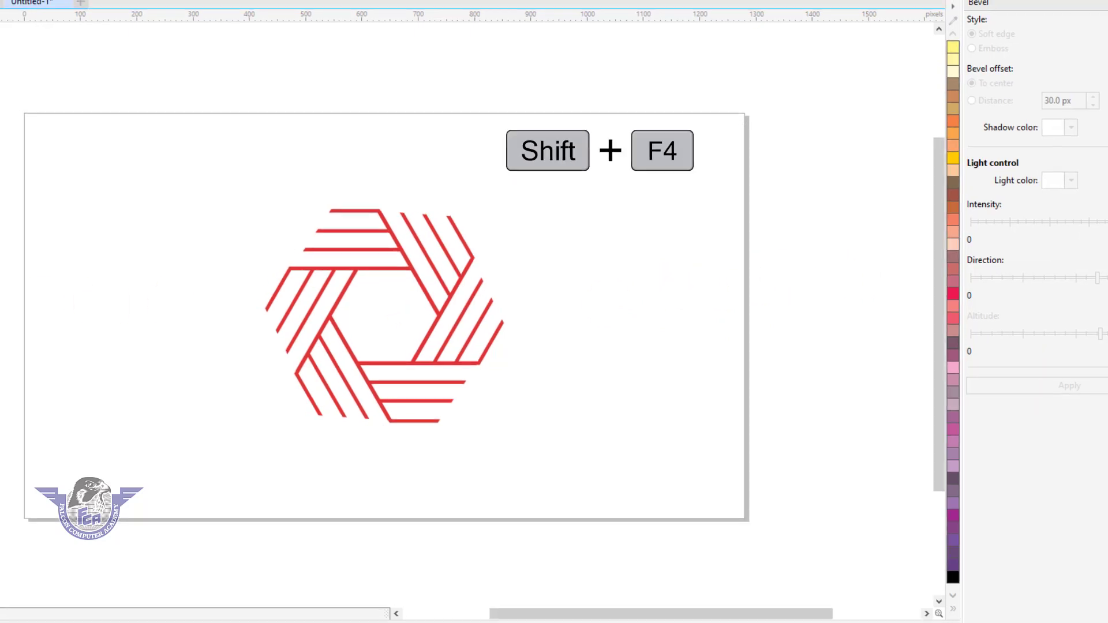
Add a page-sized background rectangle and fill it with yellow-green
double_click(12, 188)
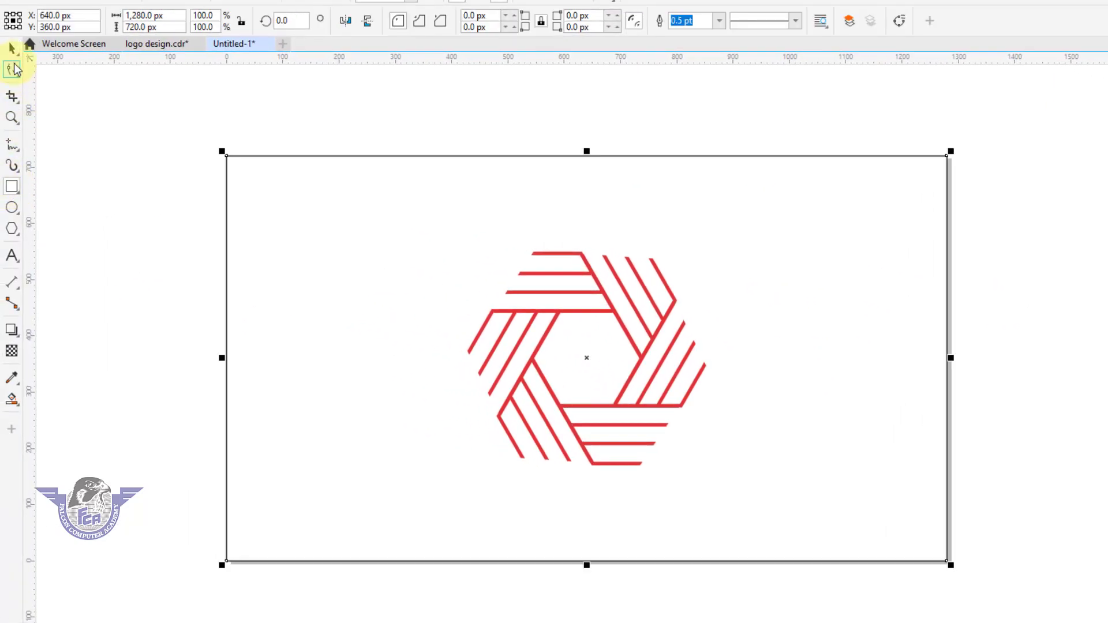
click(11, 48)
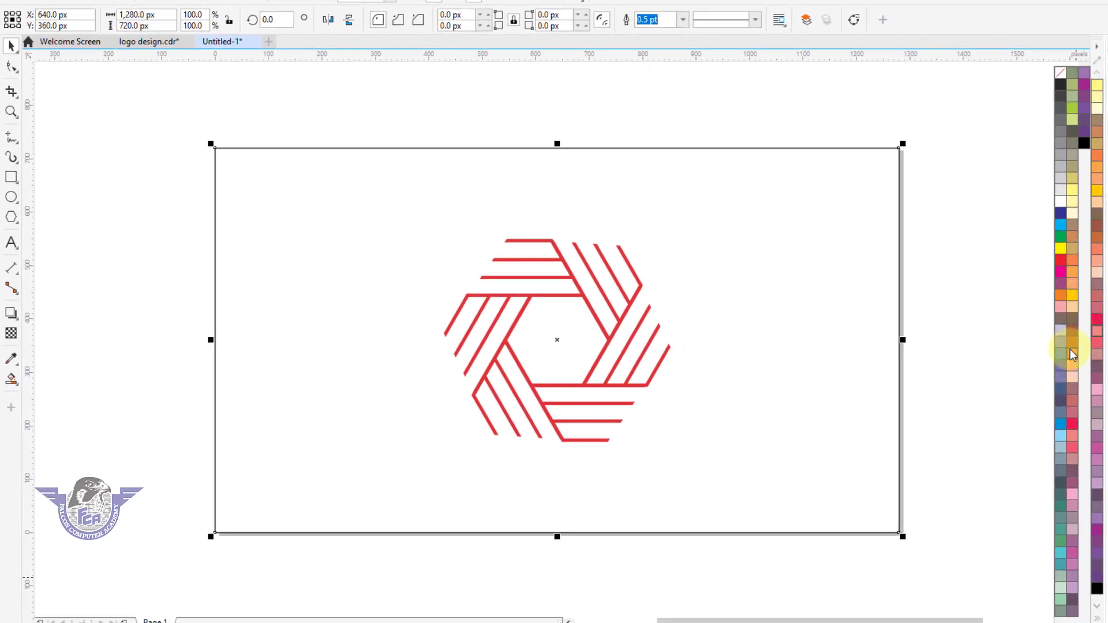
click(1072, 107)
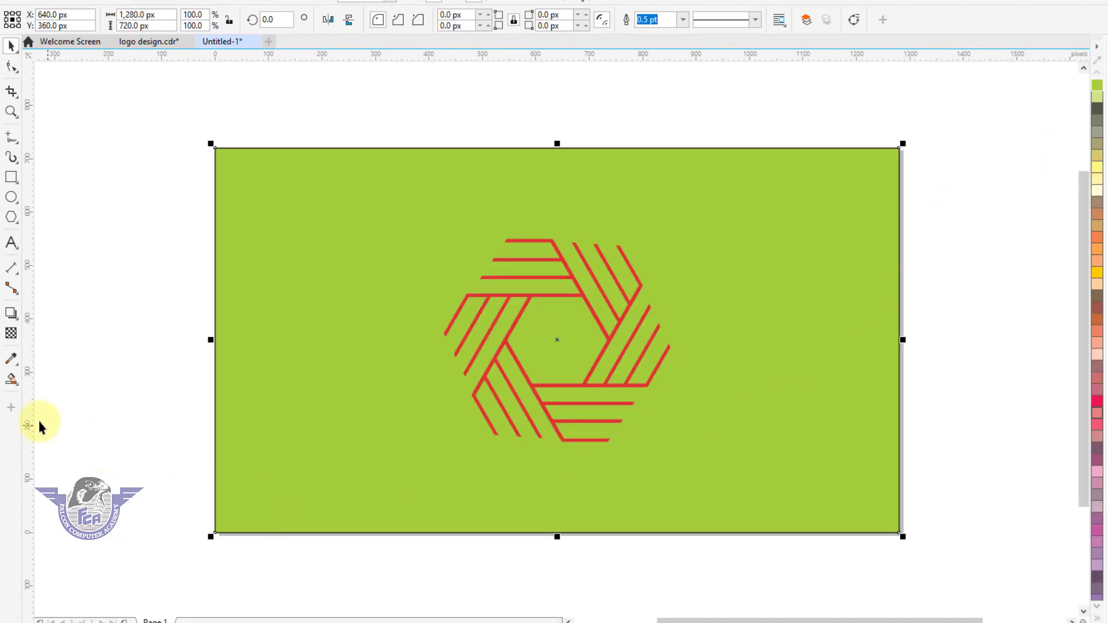
Apply a Mesh Fill to the background and make its centre node pale yellow
click(11, 380)
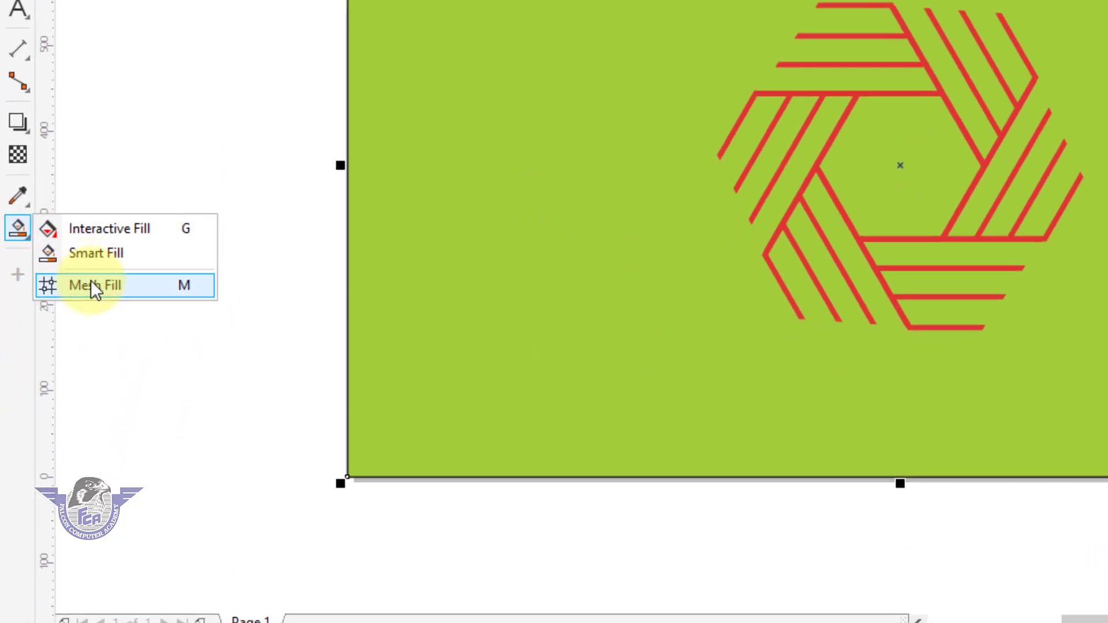
click(64, 364)
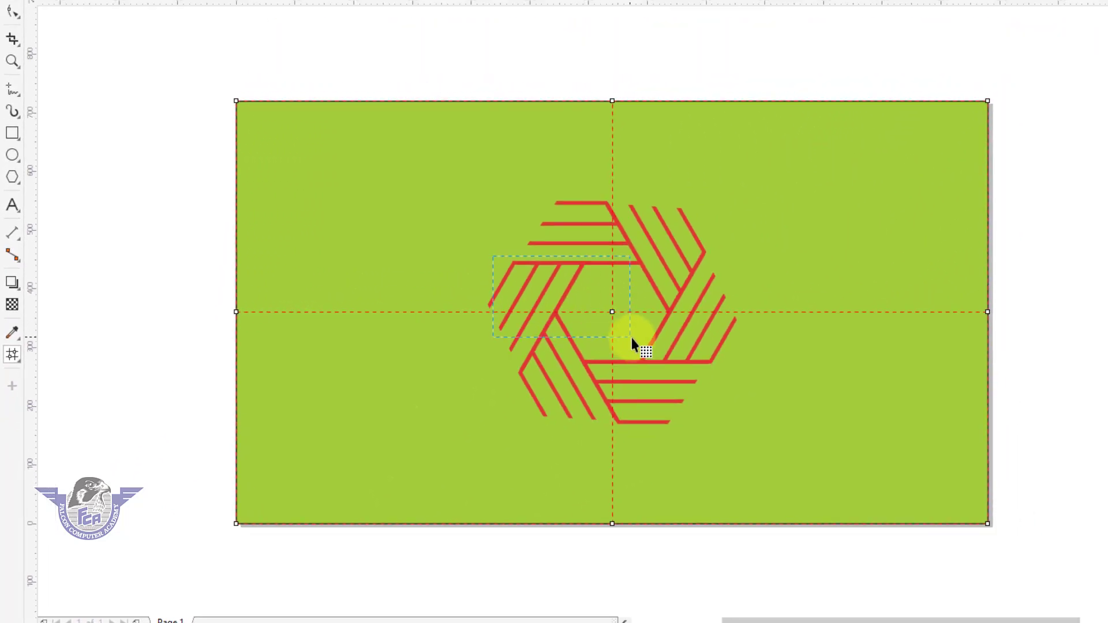
drag(668, 347, 670, 349)
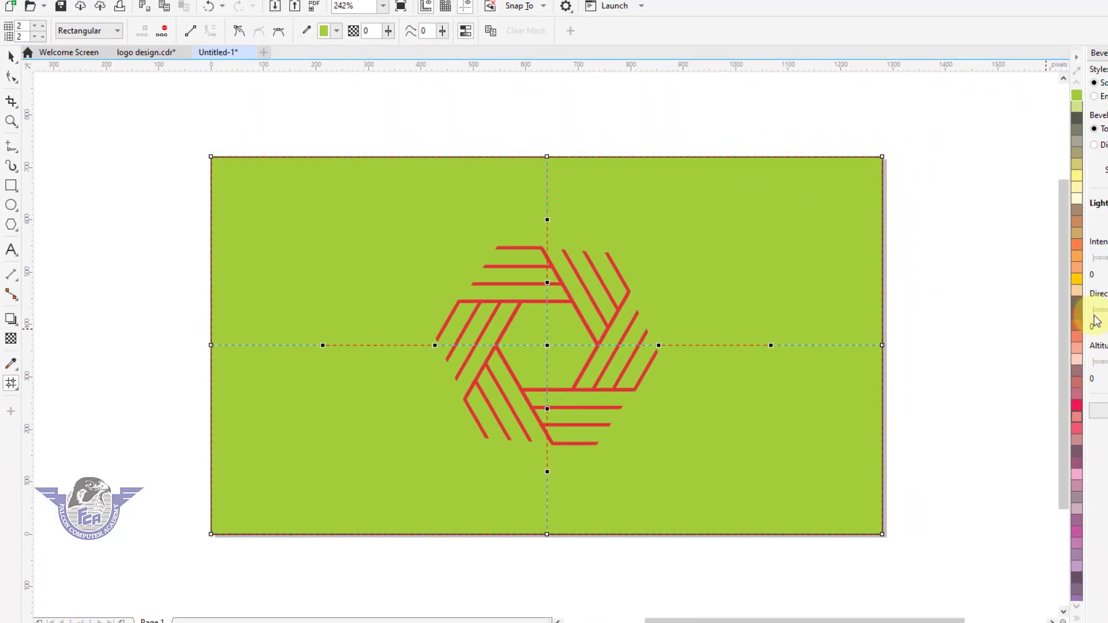
click(1077, 208)
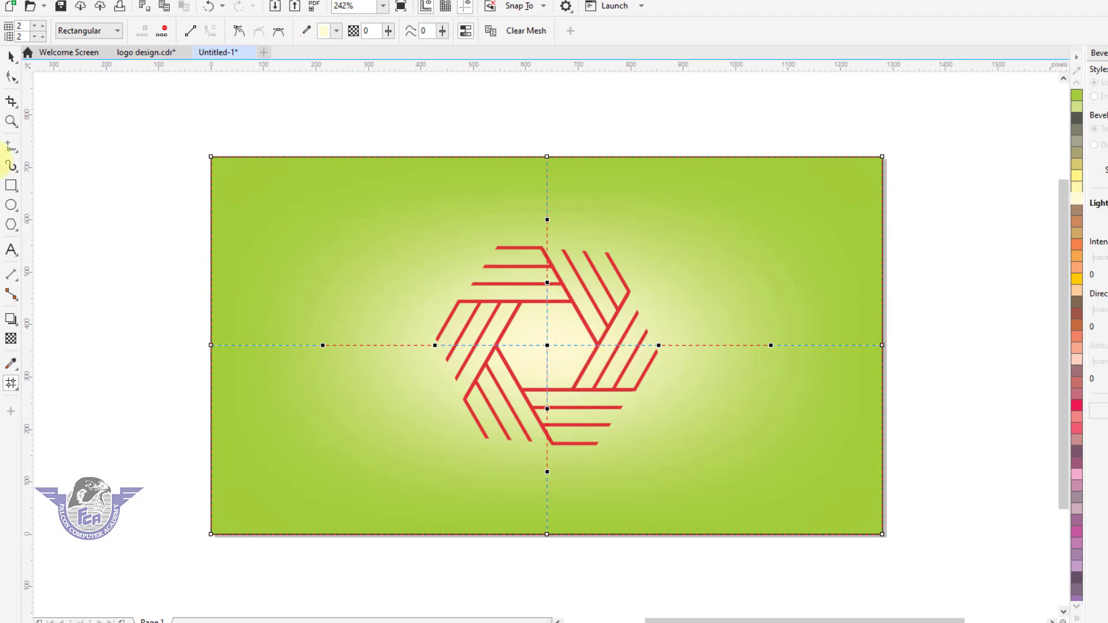
click(11, 56)
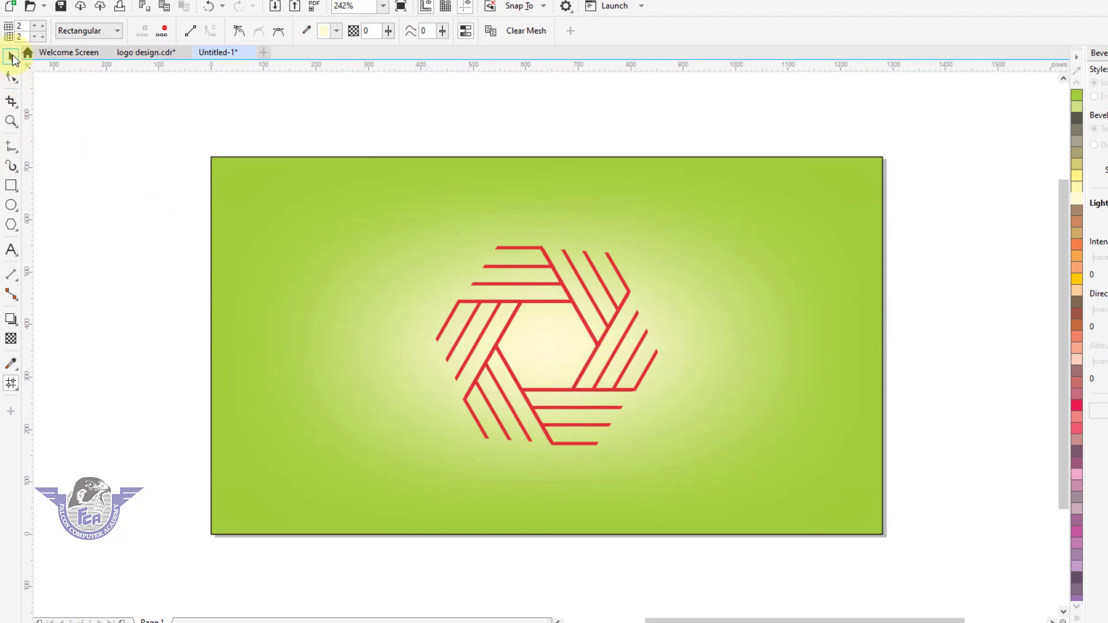
Apply a linear Interactive Fill gradient to the logo running from top to bottom, adding a midpoint node
click(563, 300)
key(z)
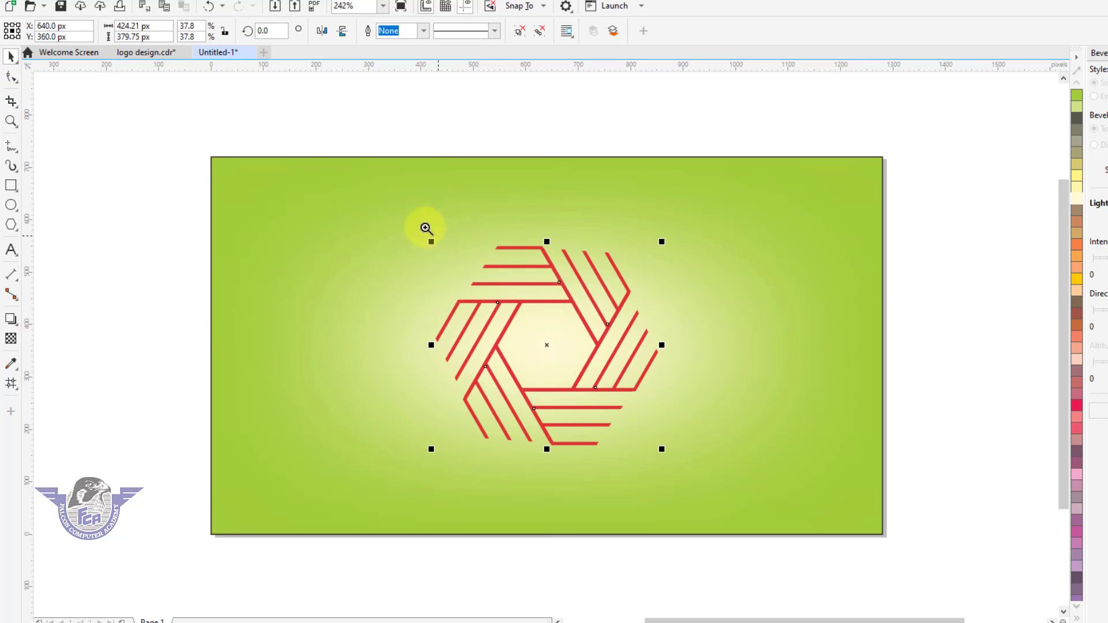
drag(380, 199, 628, 398)
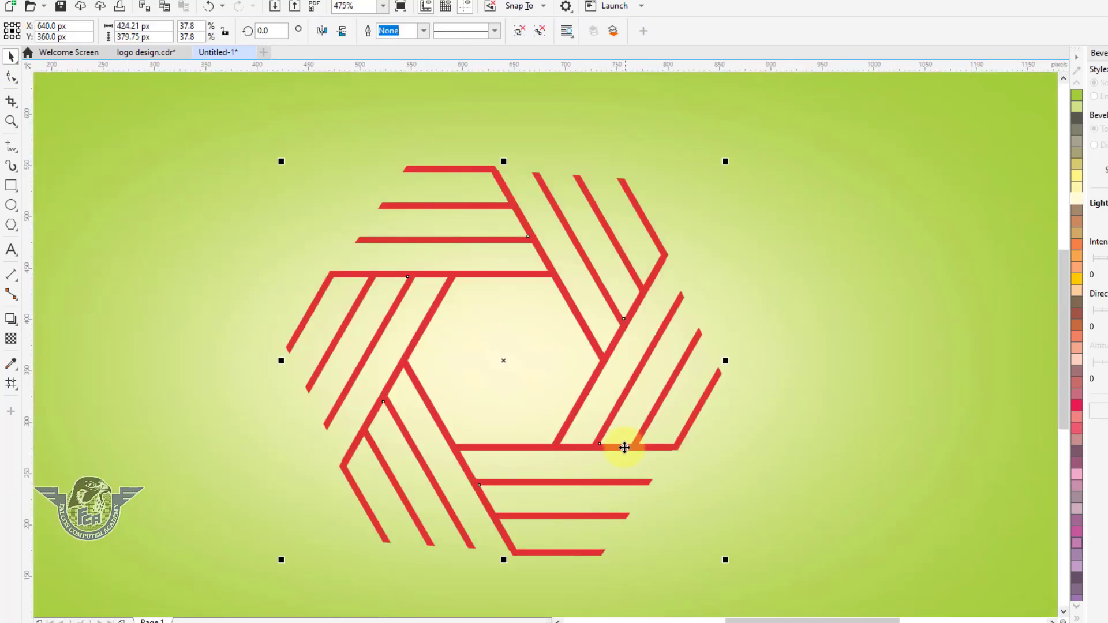
click(606, 351)
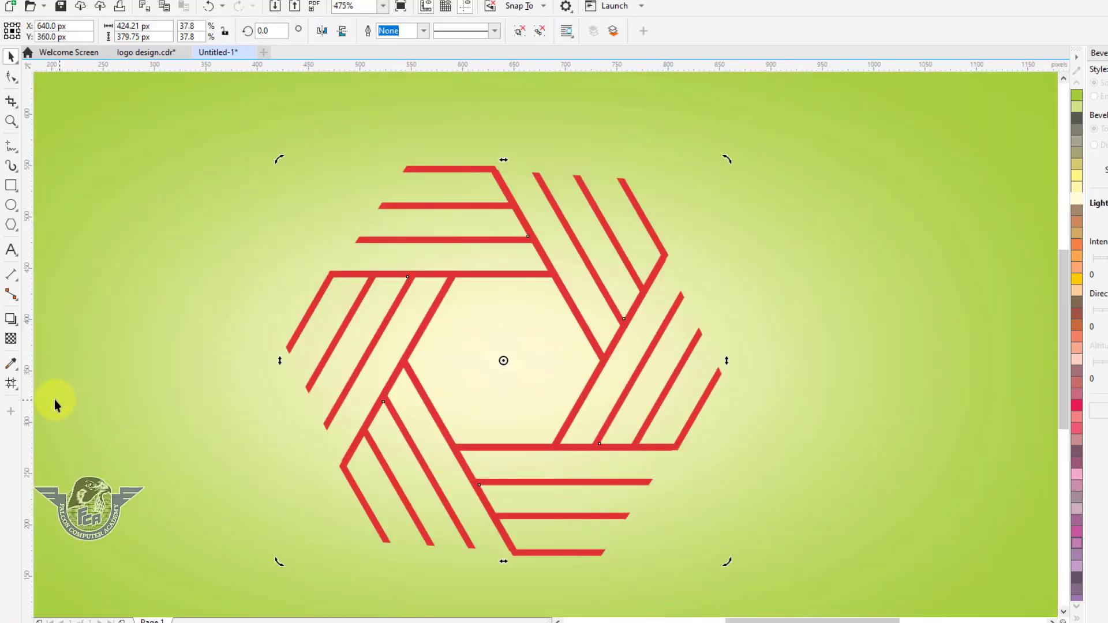
click(11, 384)
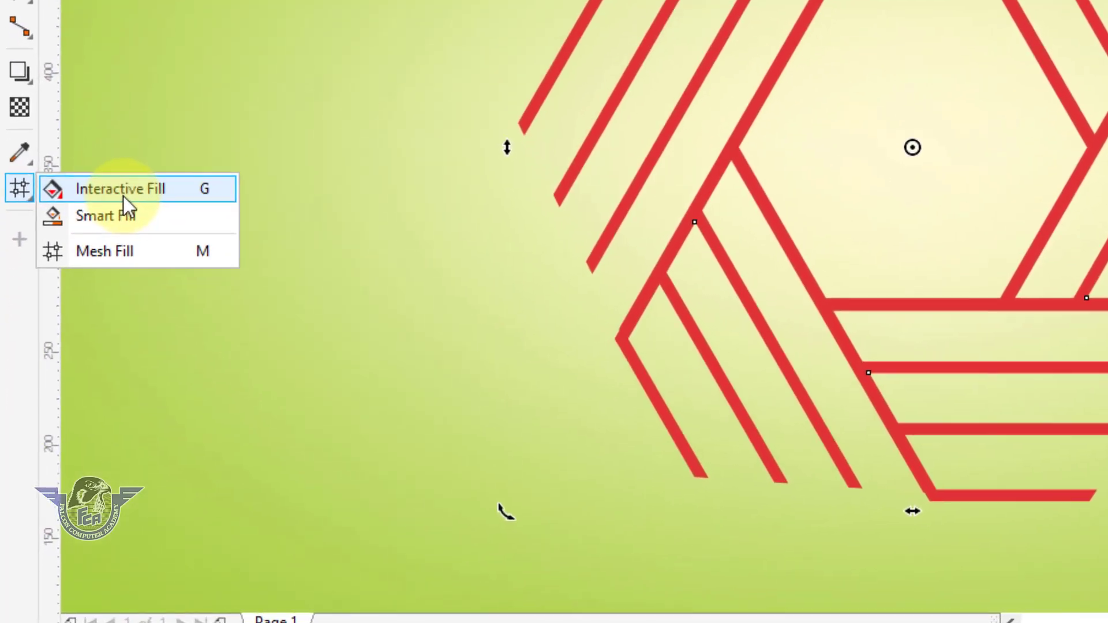
click(67, 383)
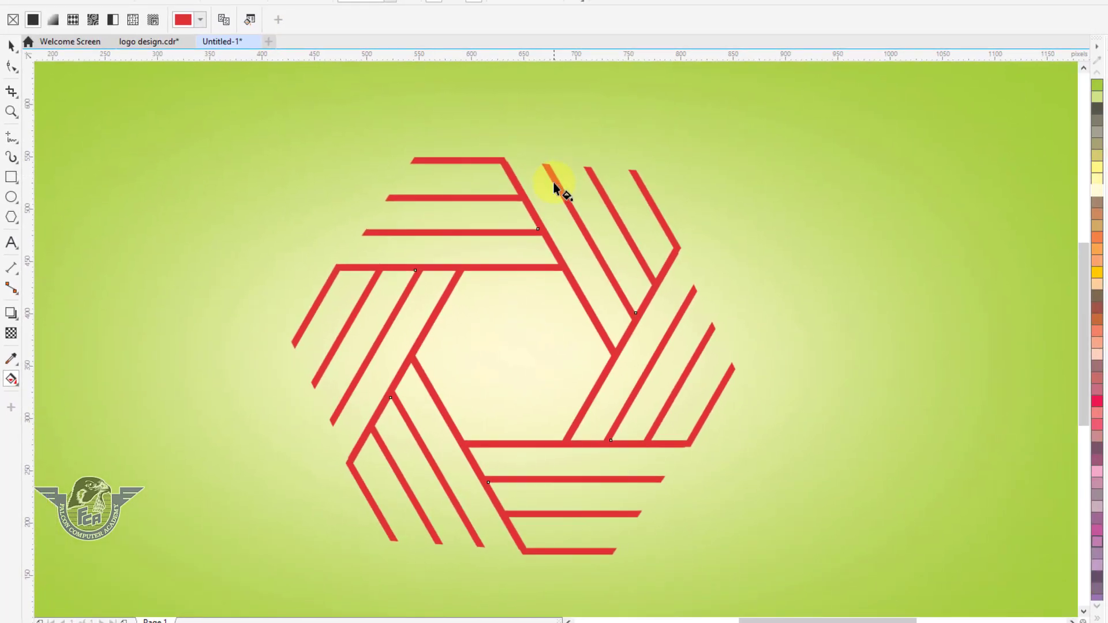
drag(555, 174, 575, 554)
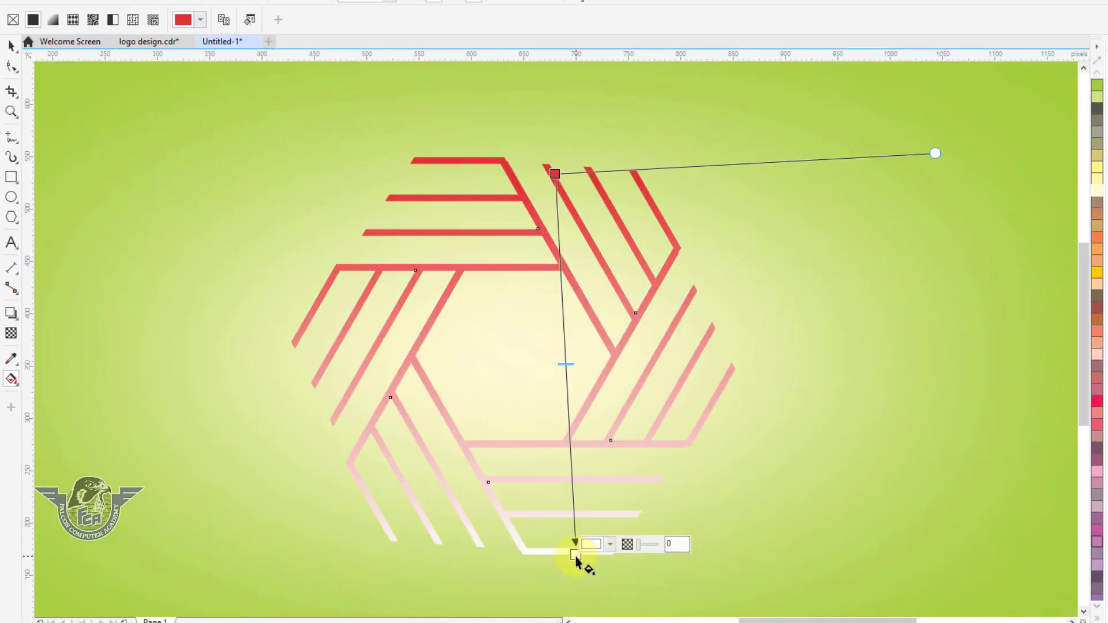
double_click(566, 353)
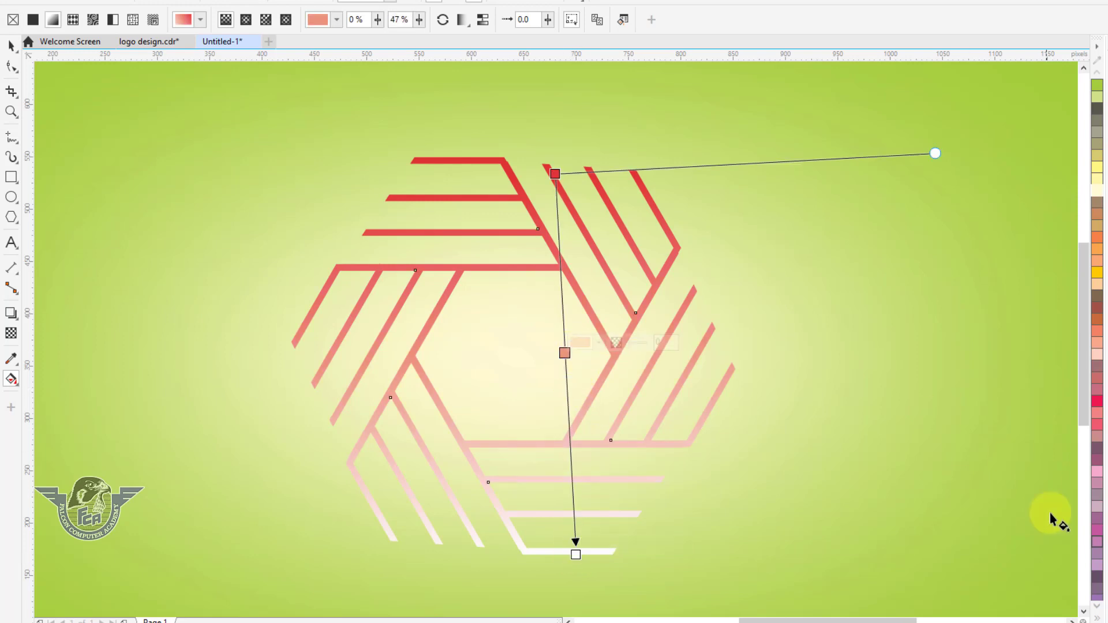
Set the gradient's middle node to blue and its end node to black
click(1097, 618)
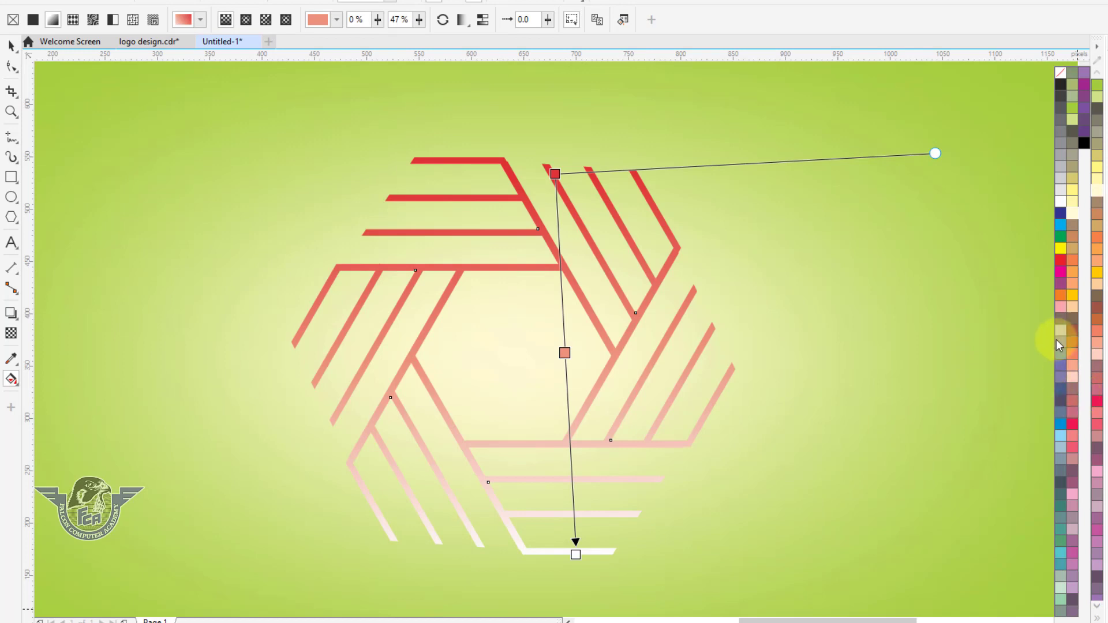
click(1063, 228)
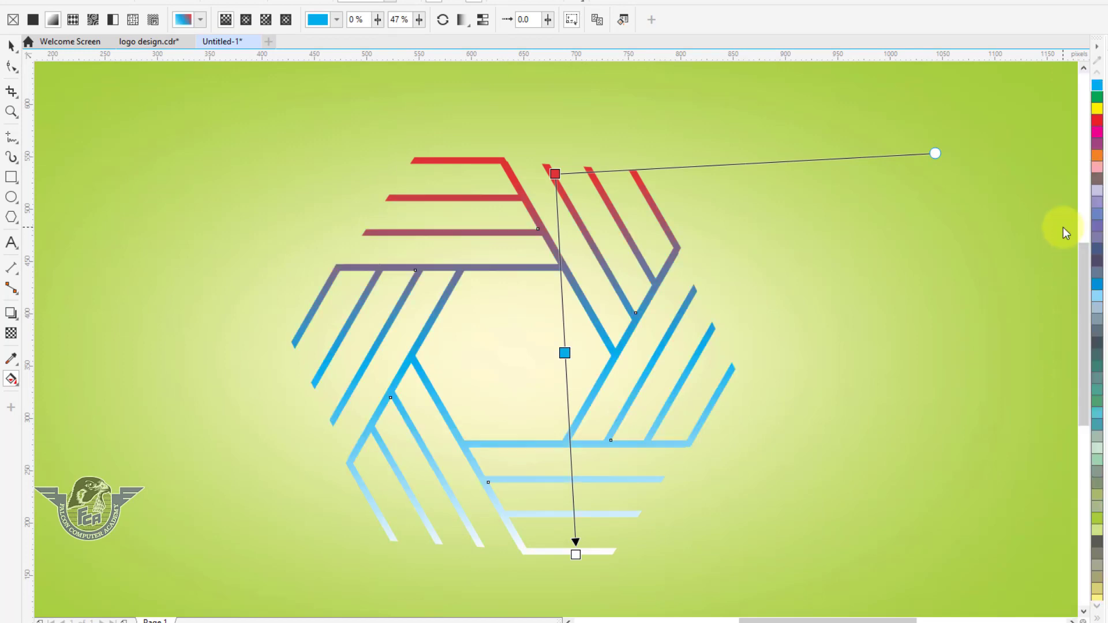
click(577, 556)
click(1097, 617)
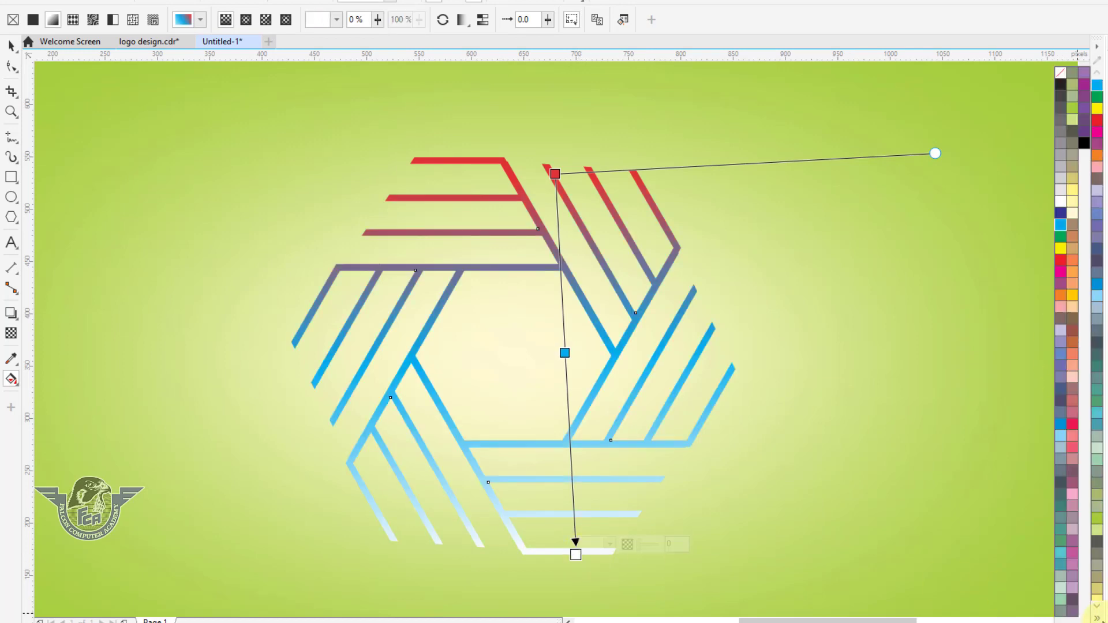
click(1084, 143)
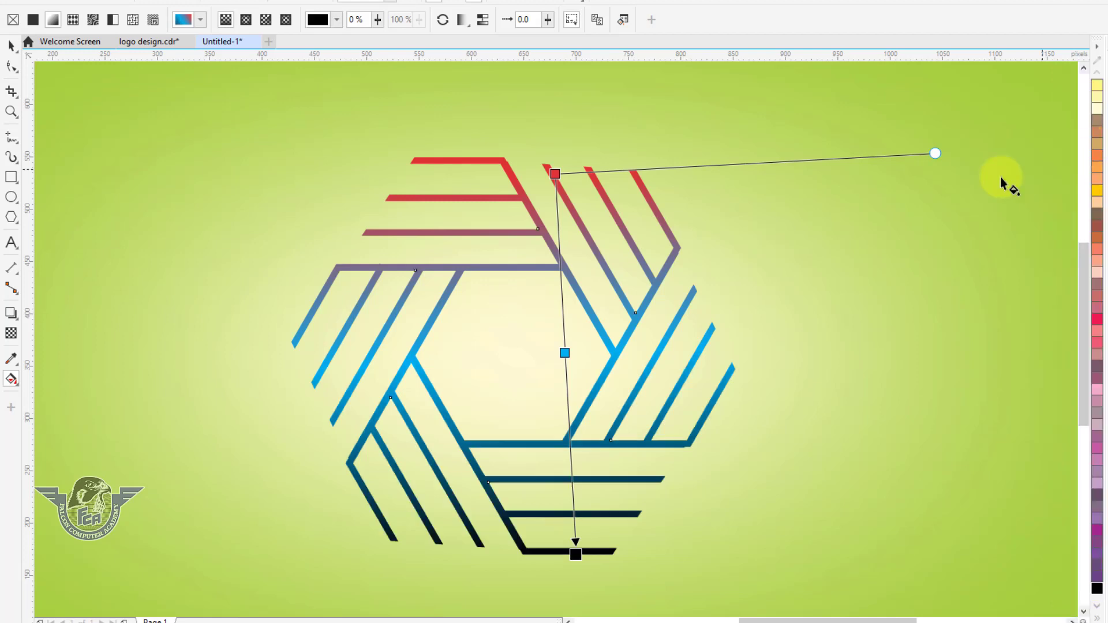
Set the gradient's start node to black and move both gradient end nodes inward toward the logo's centre
click(556, 173)
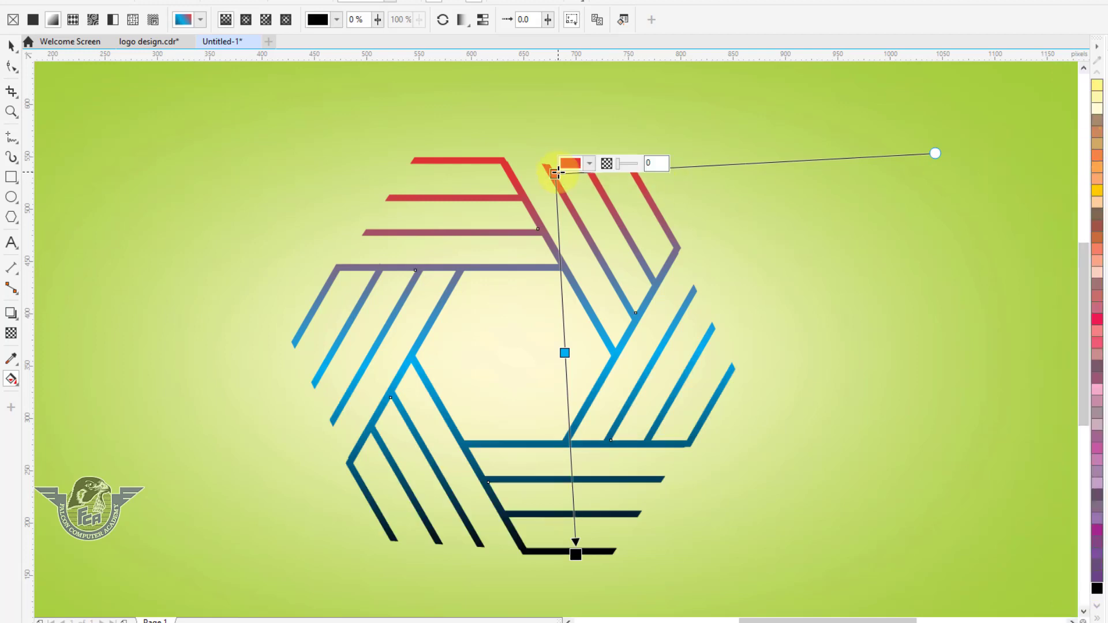
click(1097, 589)
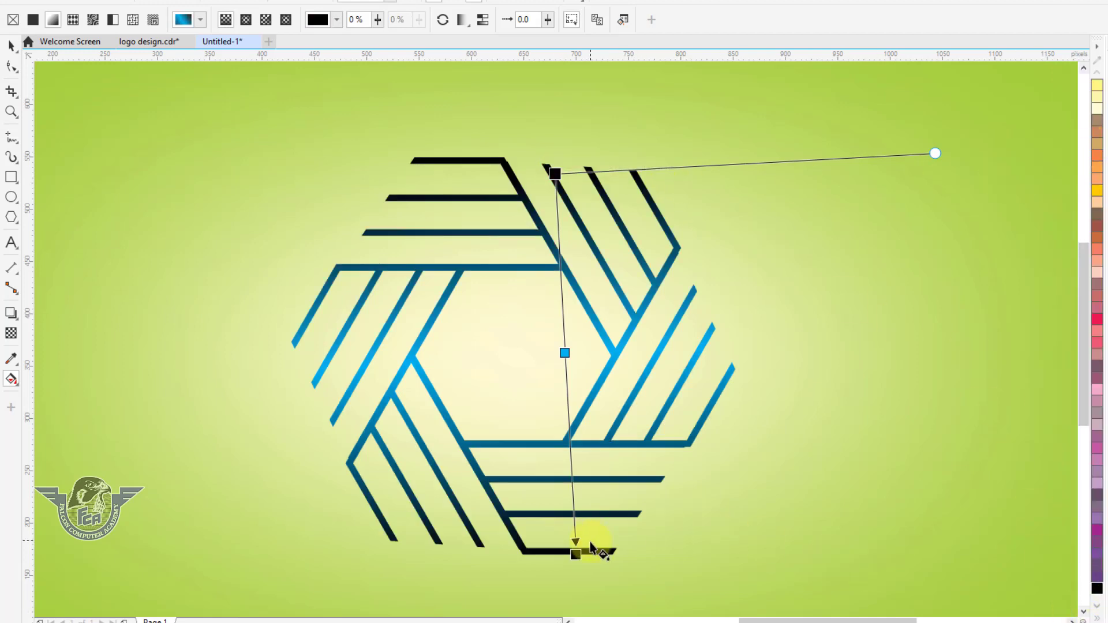
drag(575, 556, 575, 441)
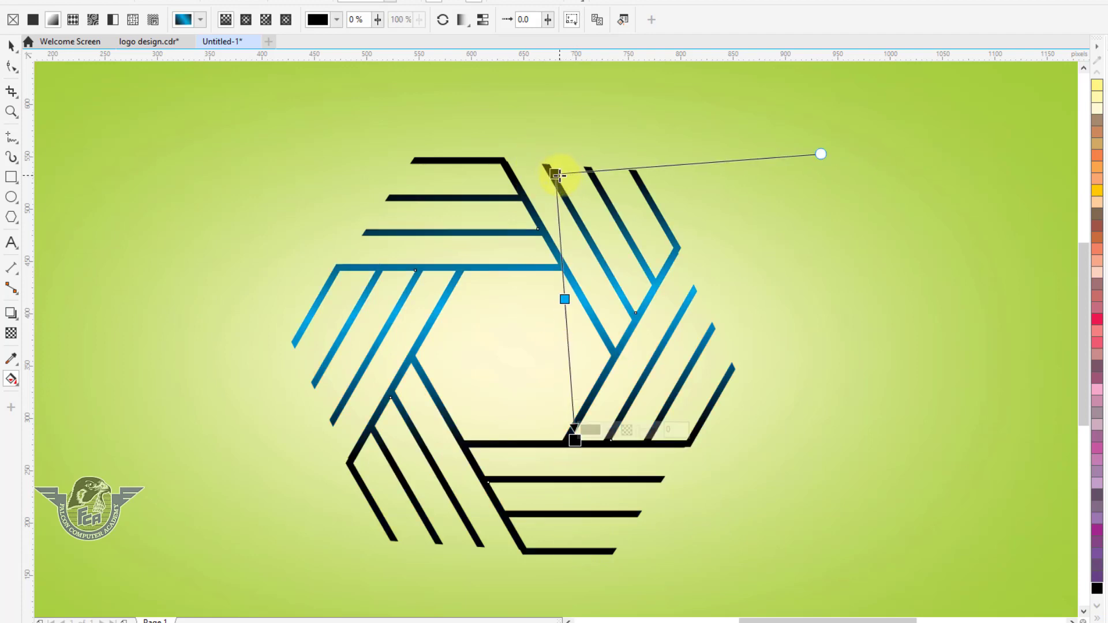
drag(557, 175, 554, 235)
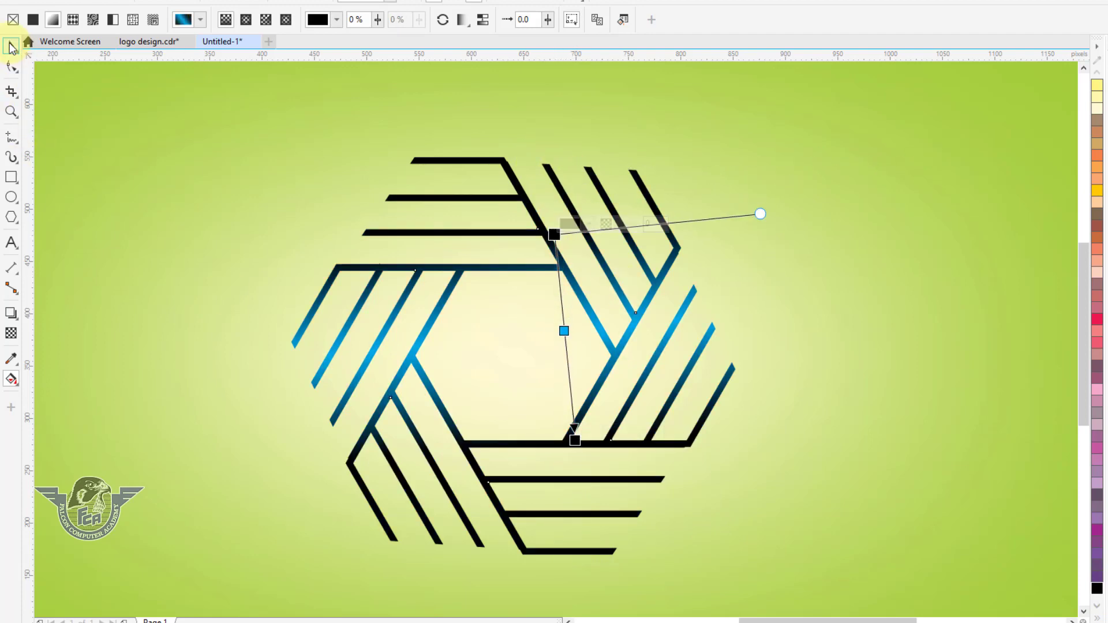
Zoom in below the logo and draw an ellipse about 255 × 33 px beneath it
click(12, 47)
scroll(593, 240, down, 2)
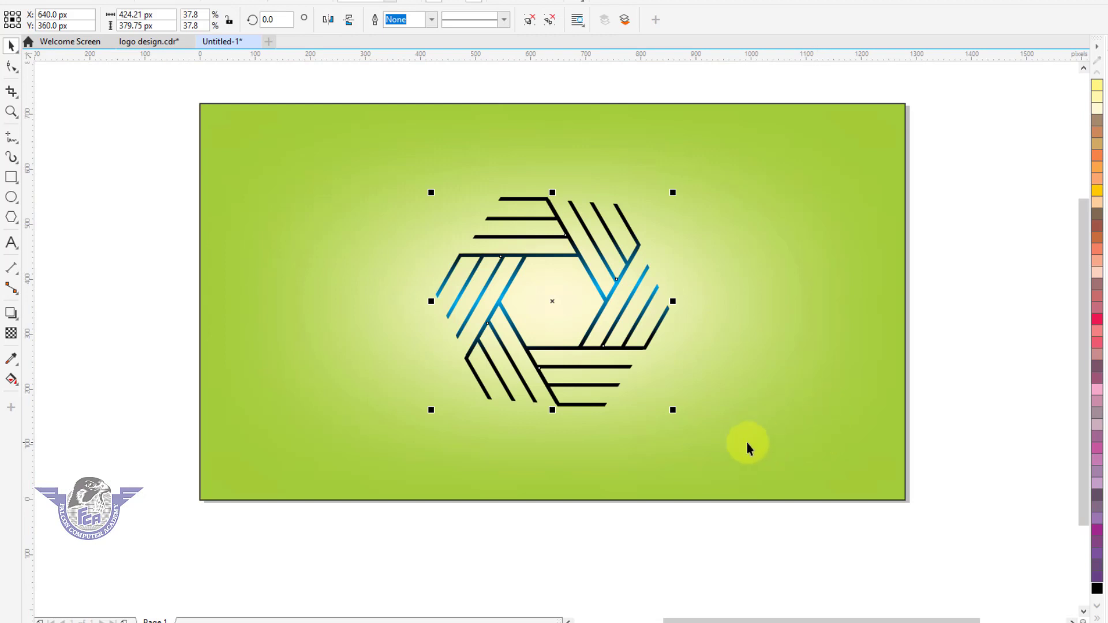
key(F2)
drag(393, 296, 829, 529)
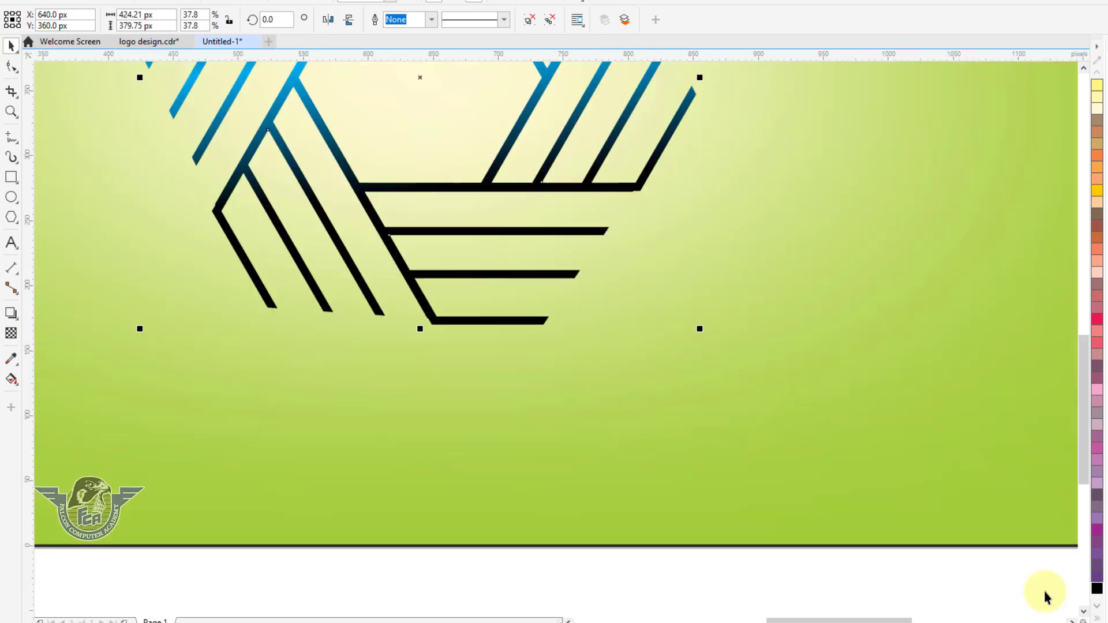
click(10, 197)
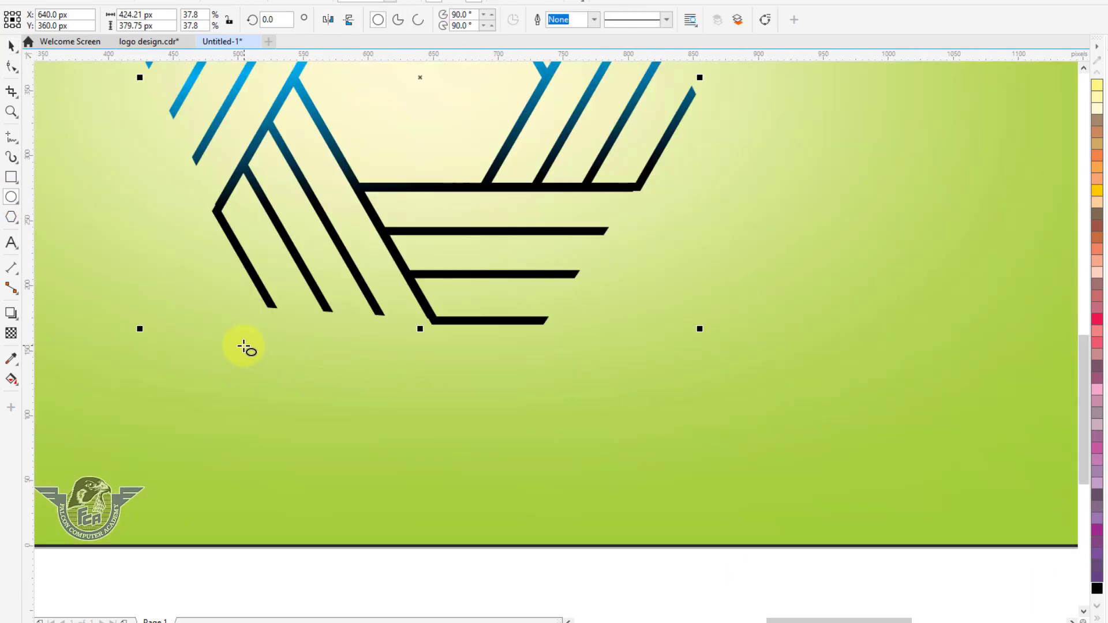
drag(237, 345, 570, 388)
Fill the ellipse with black and remove its outline
click(10, 45)
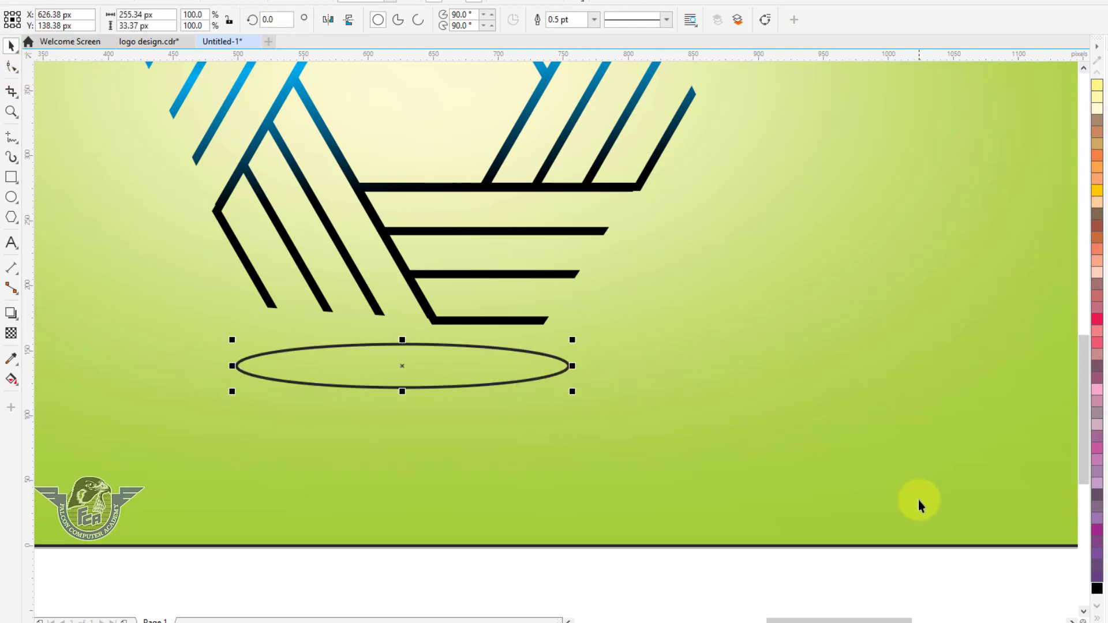
click(1100, 590)
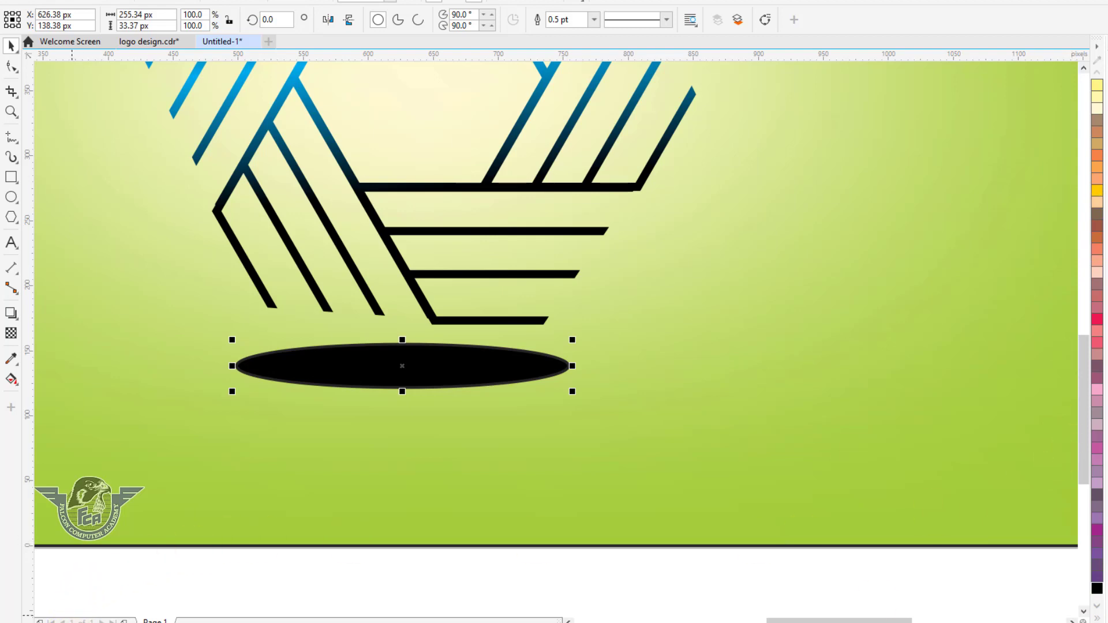
click(1095, 618)
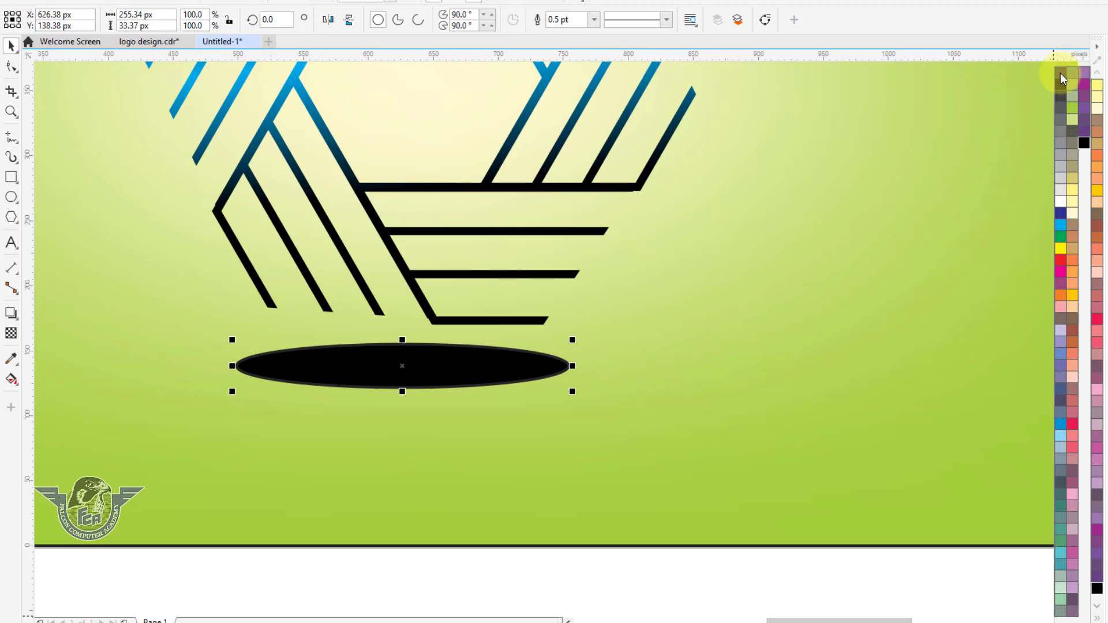
right_click(1061, 73)
Convert the ellipse to a bitmap at 300 dpi with anti-aliasing and transparent background
click(502, 374)
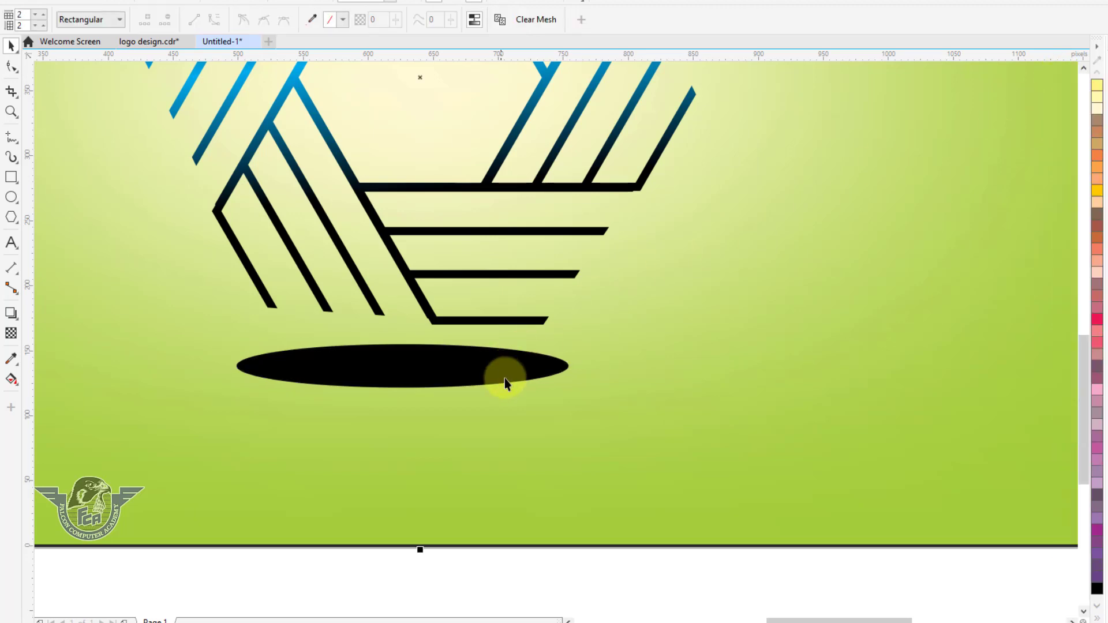
click(511, 382)
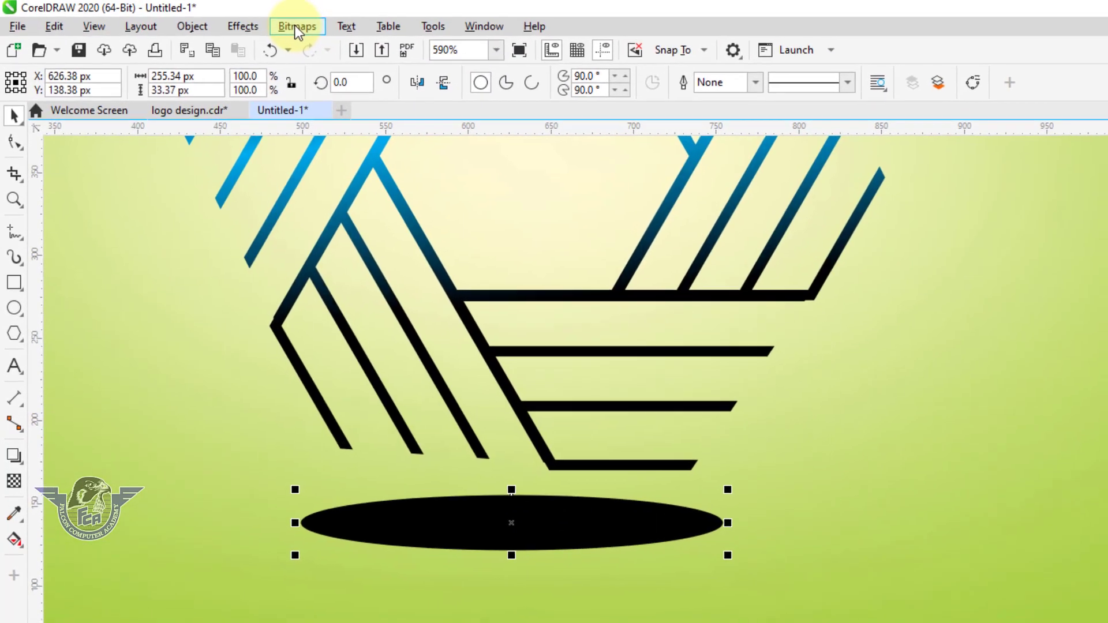
click(296, 27)
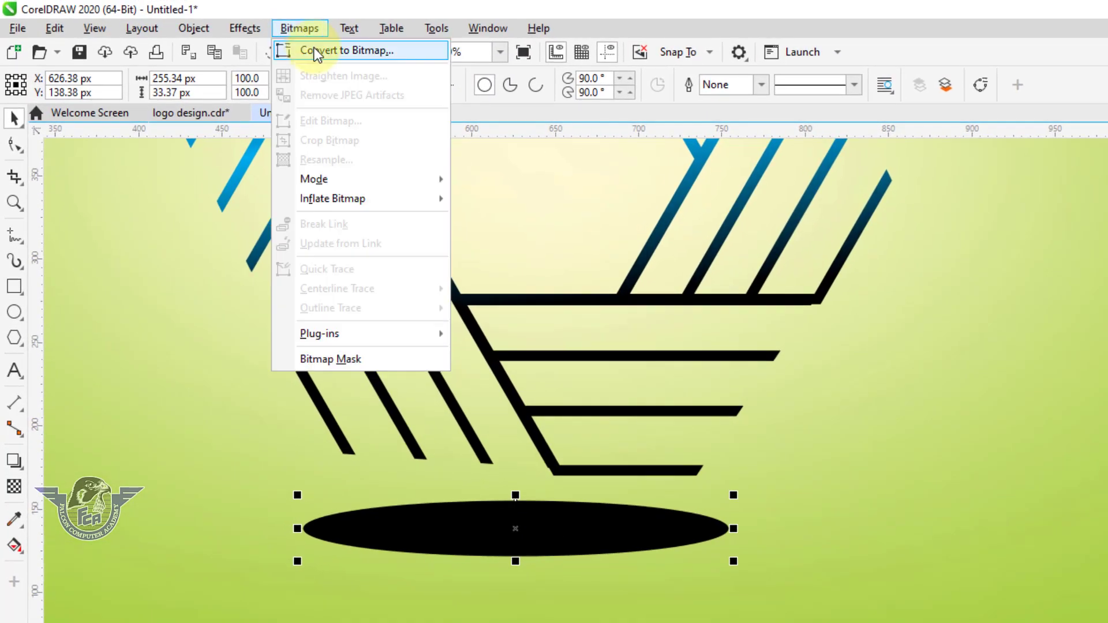
click(314, 48)
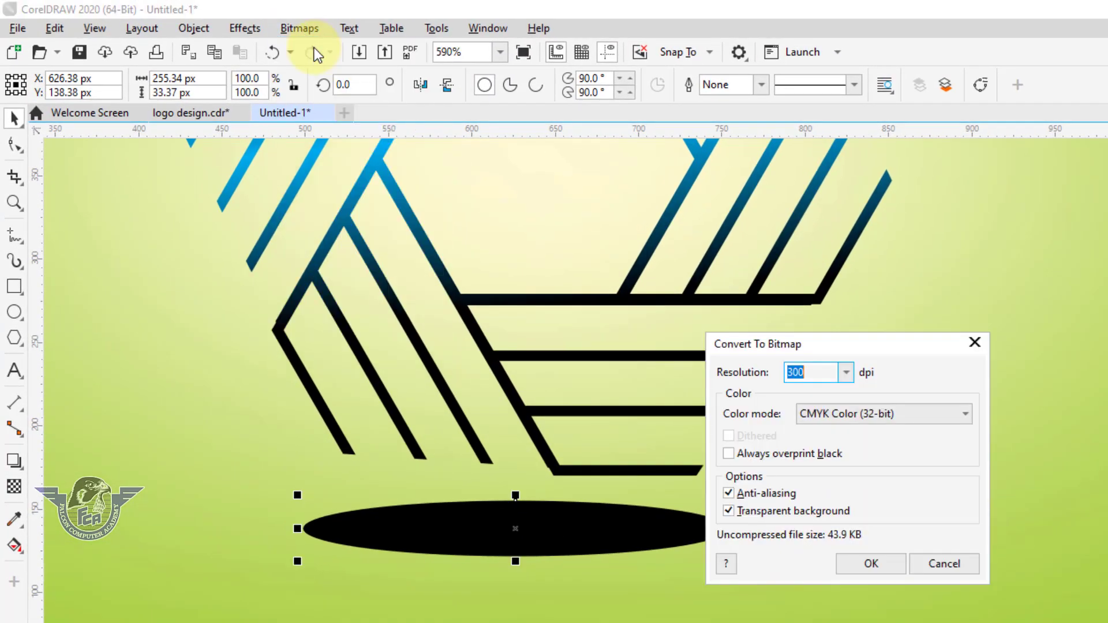
click(873, 564)
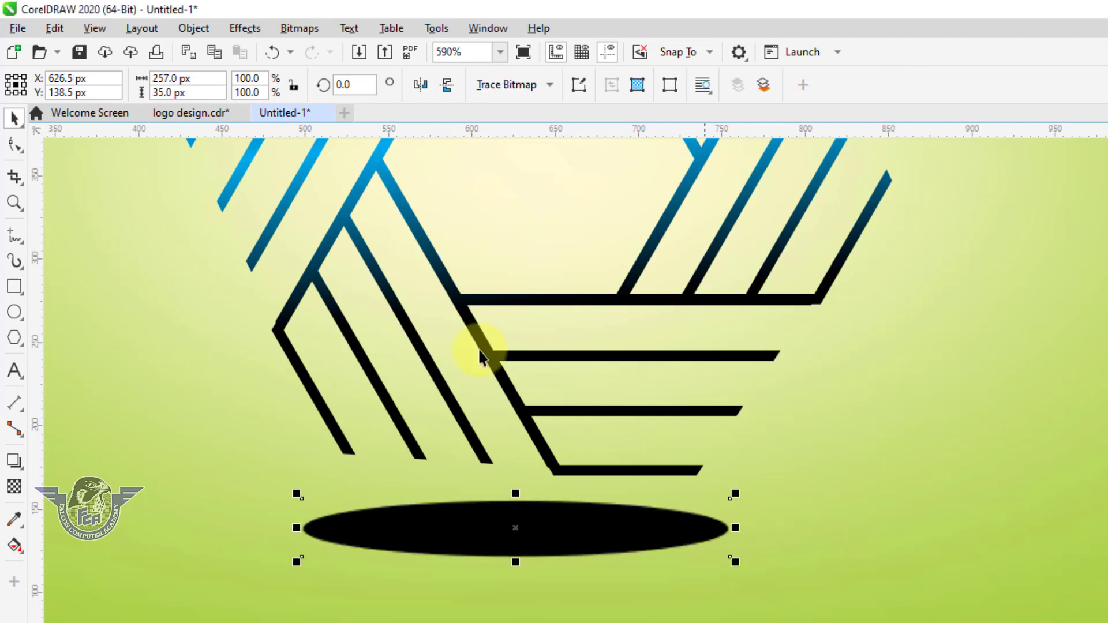
Apply a Gaussian Blur with a radius of 29.9 pixels to the ellipse bitmap
click(310, 30)
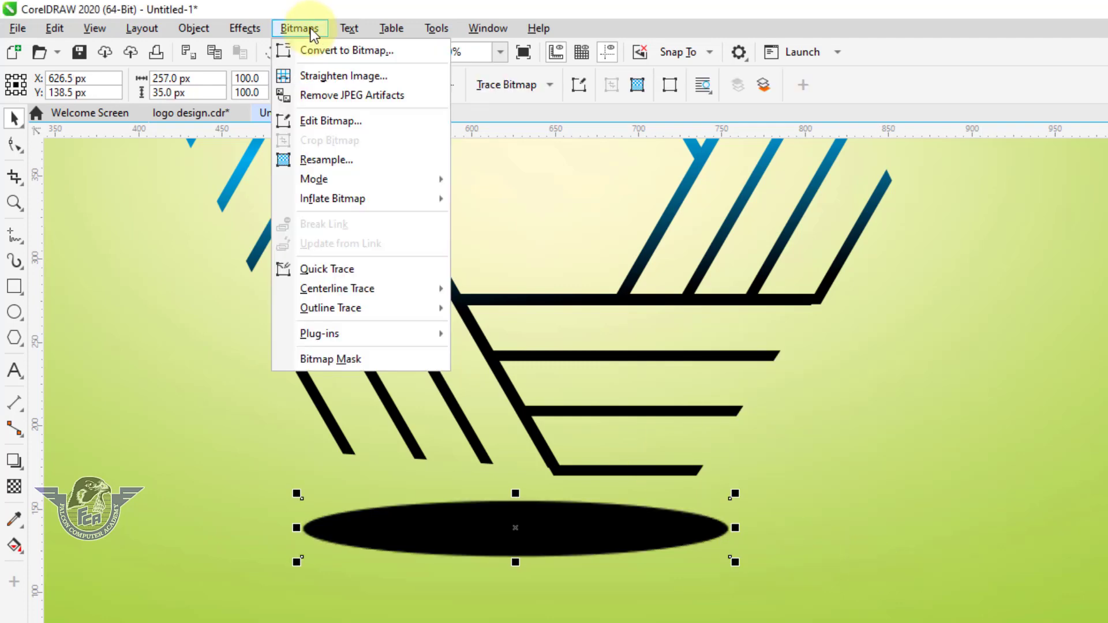
mouse_move(254, 33)
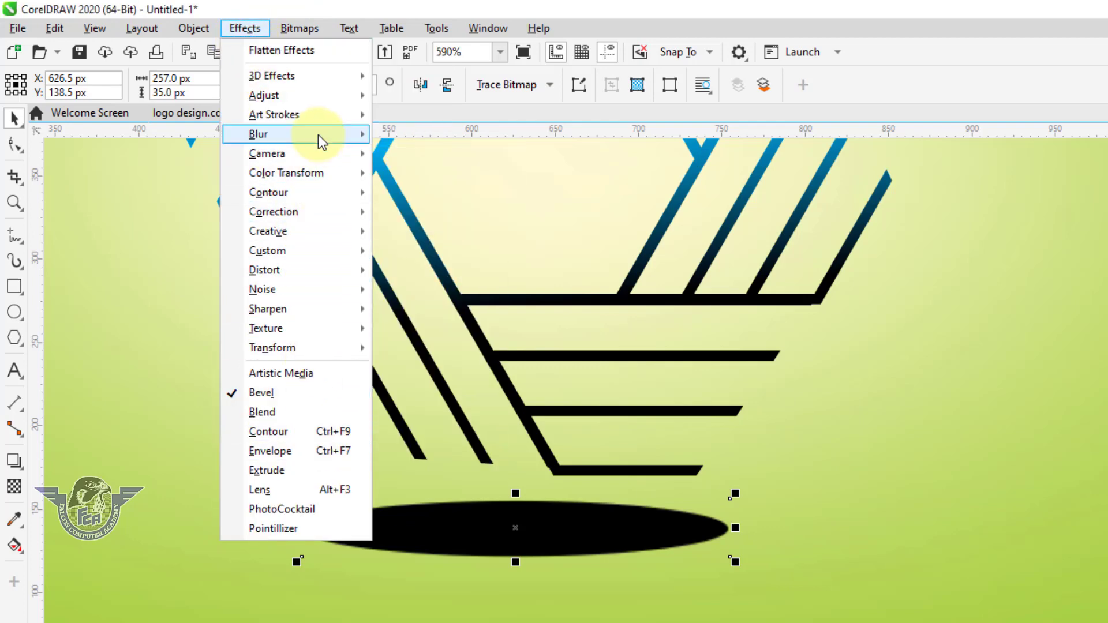
mouse_move(318, 133)
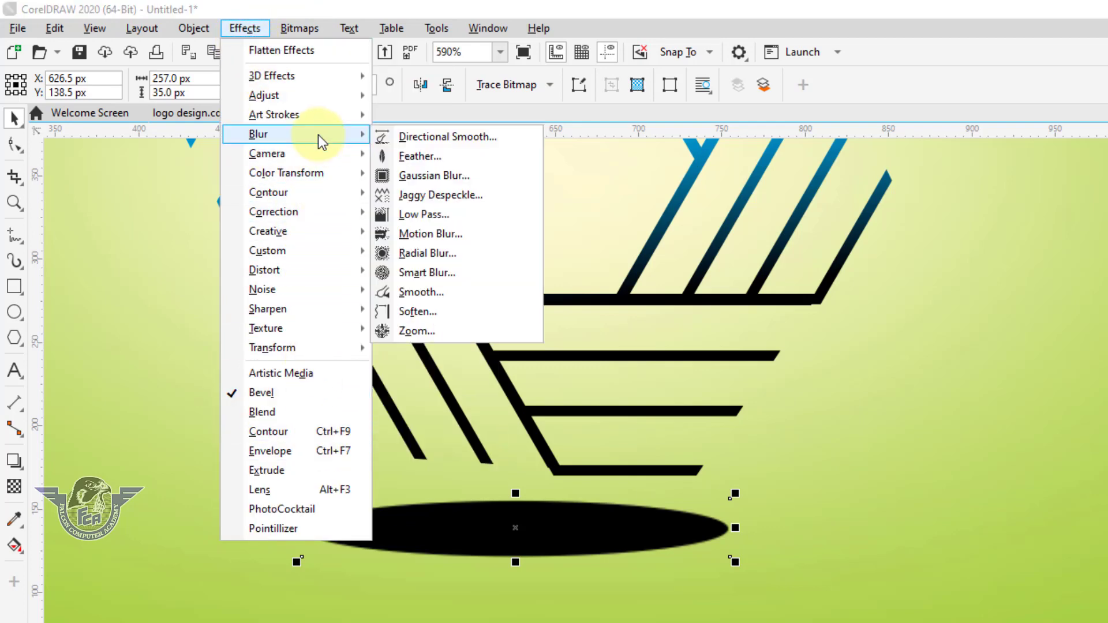
click(479, 178)
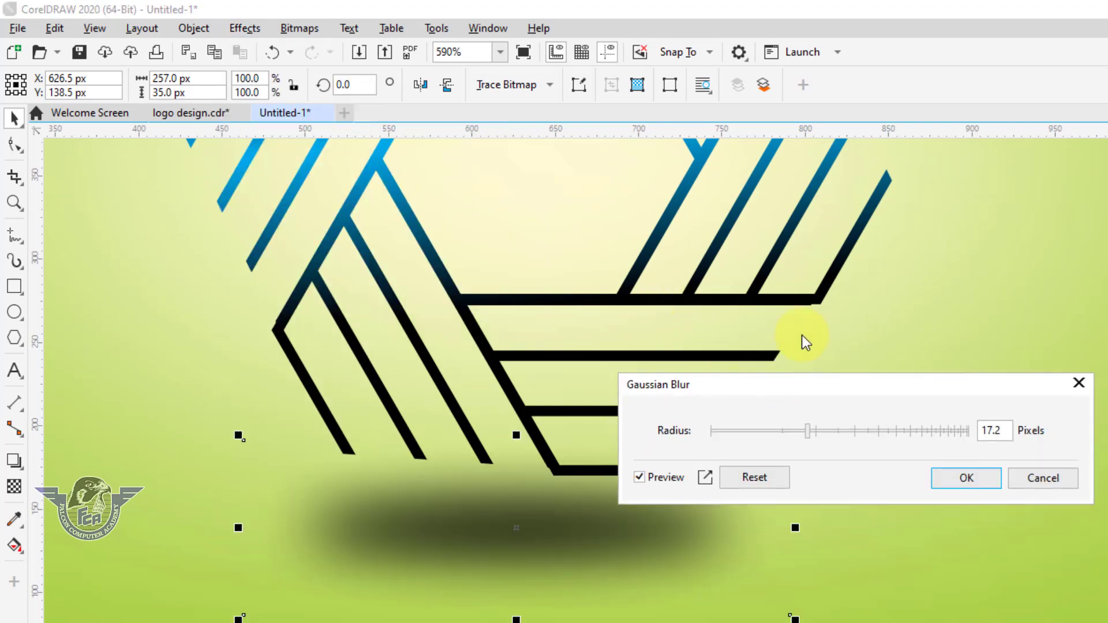
drag(805, 384, 959, 179)
drag(969, 231, 992, 231)
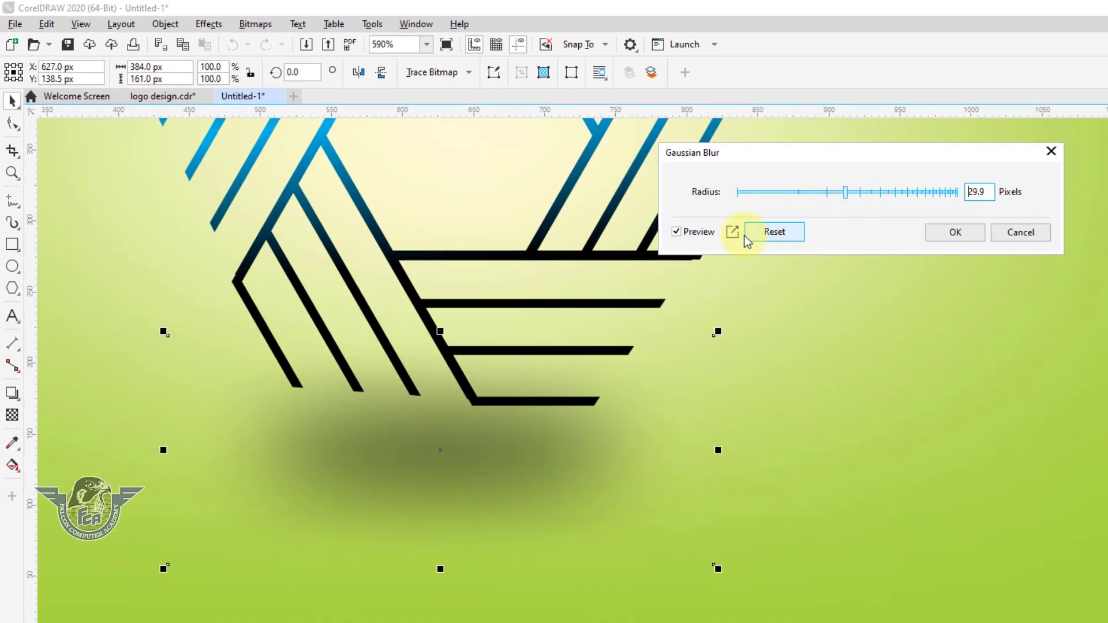
click(956, 232)
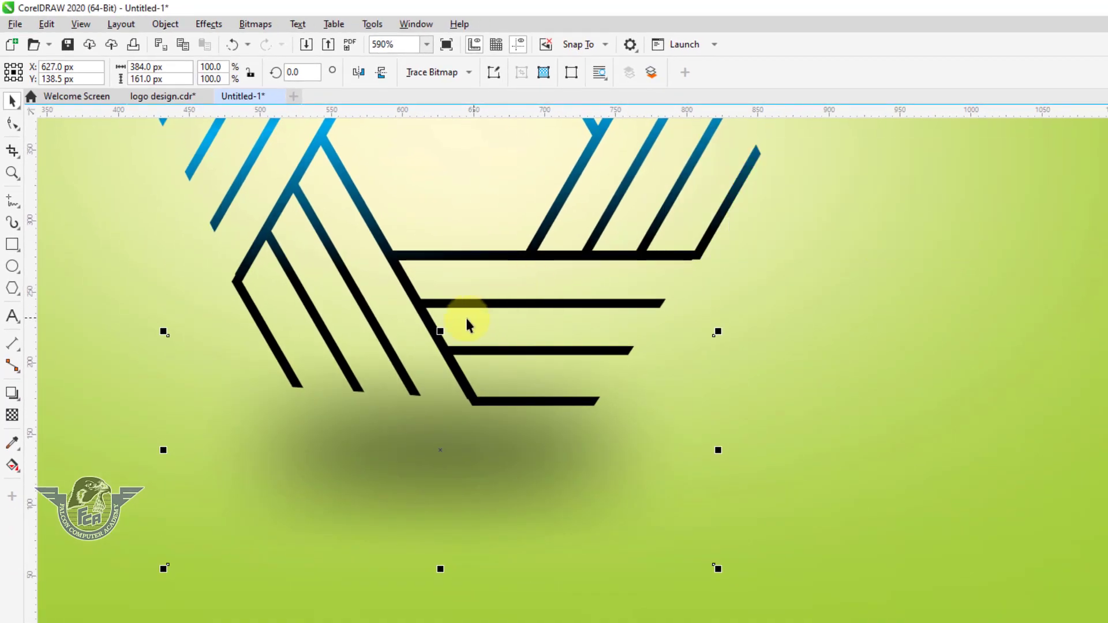
Flatten and narrow the blurred shadow to about 300 × 68 px and move it just below the logo
drag(440, 332, 443, 384)
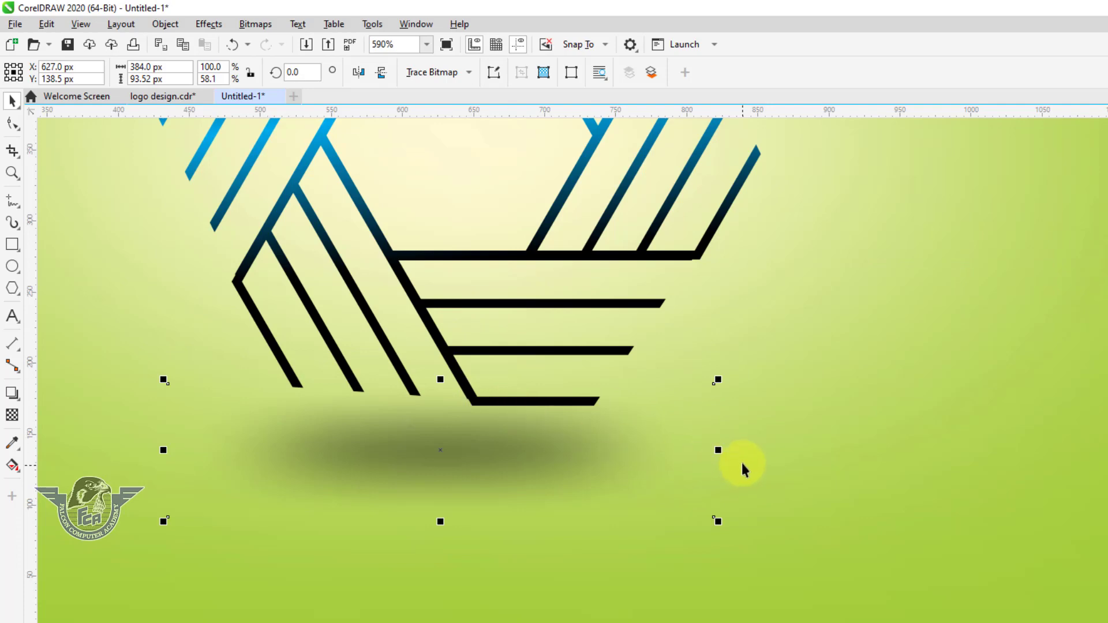
drag(716, 451, 658, 451)
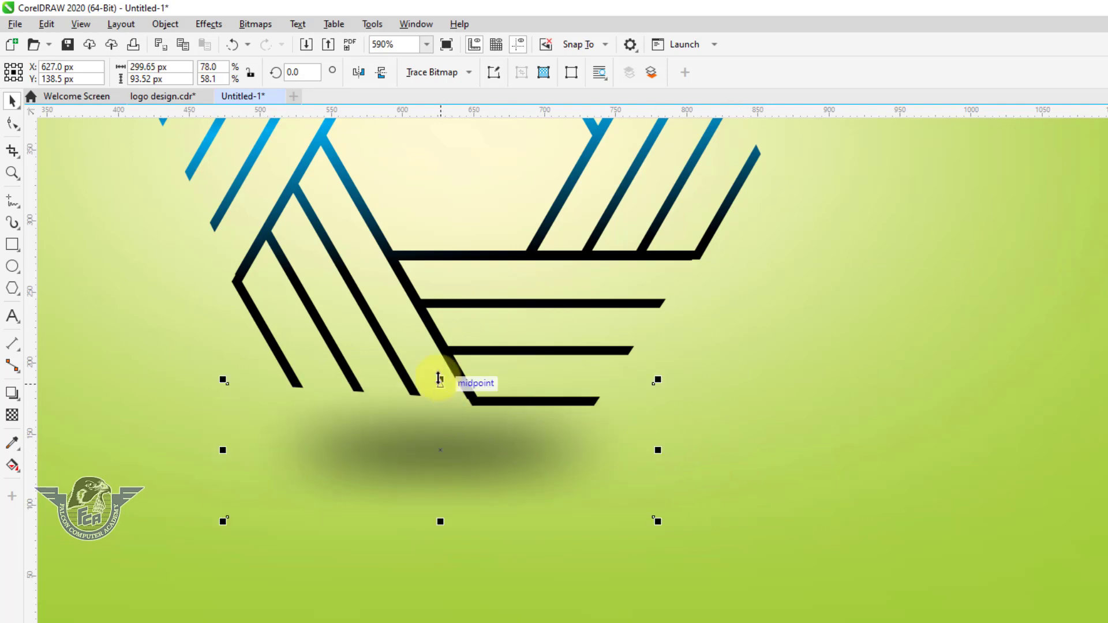
drag(437, 379, 441, 399)
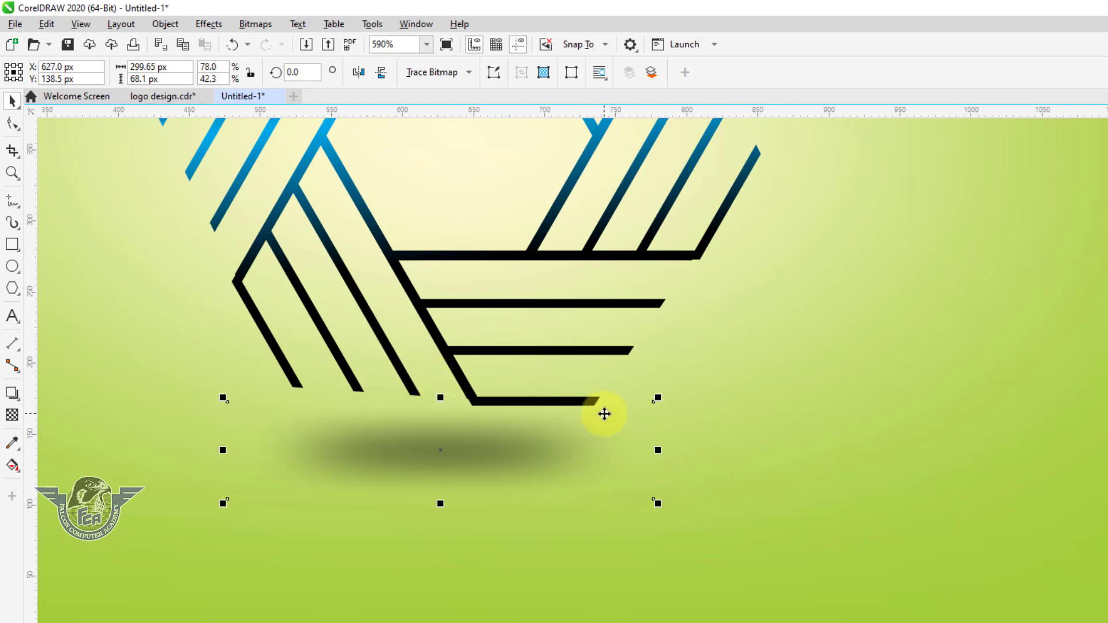
scroll(604, 414, down, 2)
scroll(733, 433, down, 3)
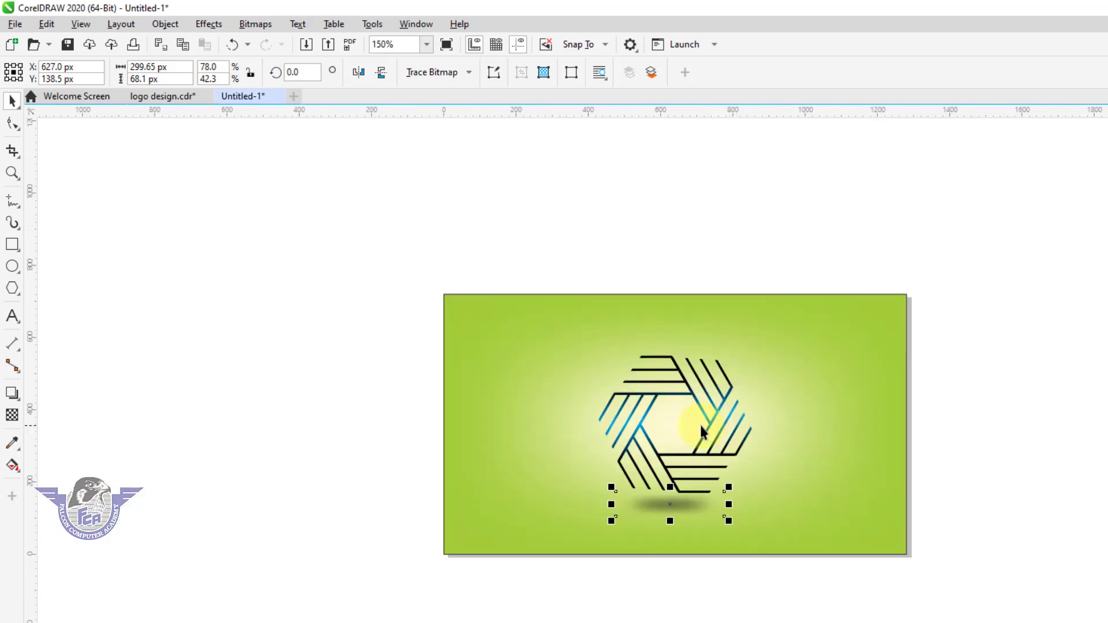
click(387, 248)
click(828, 383)
scroll(808, 447, up, 2)
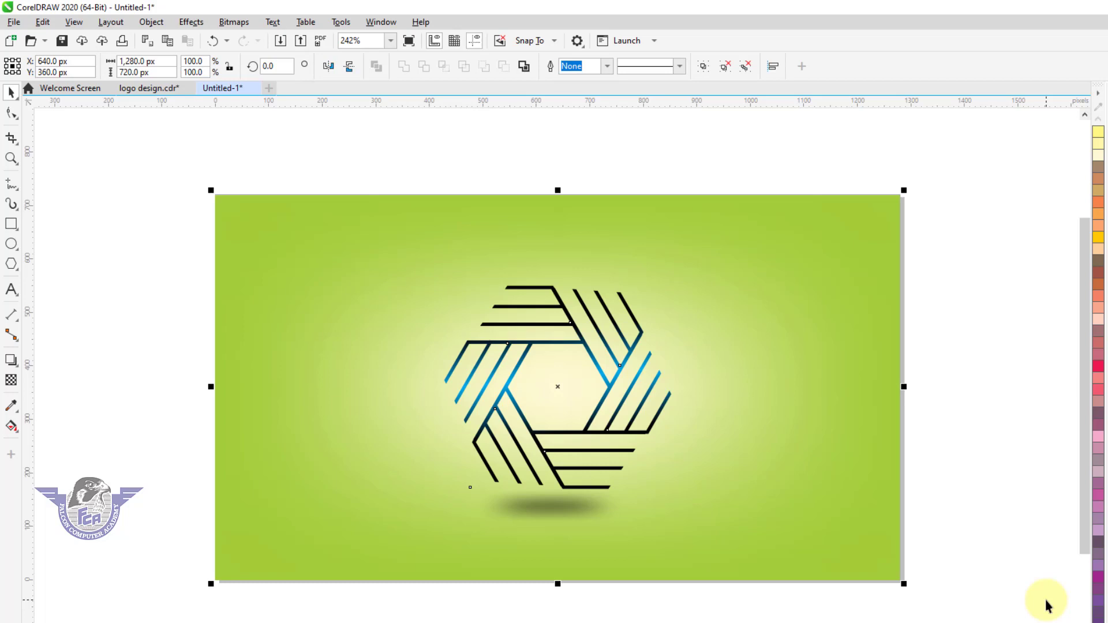
click(987, 410)
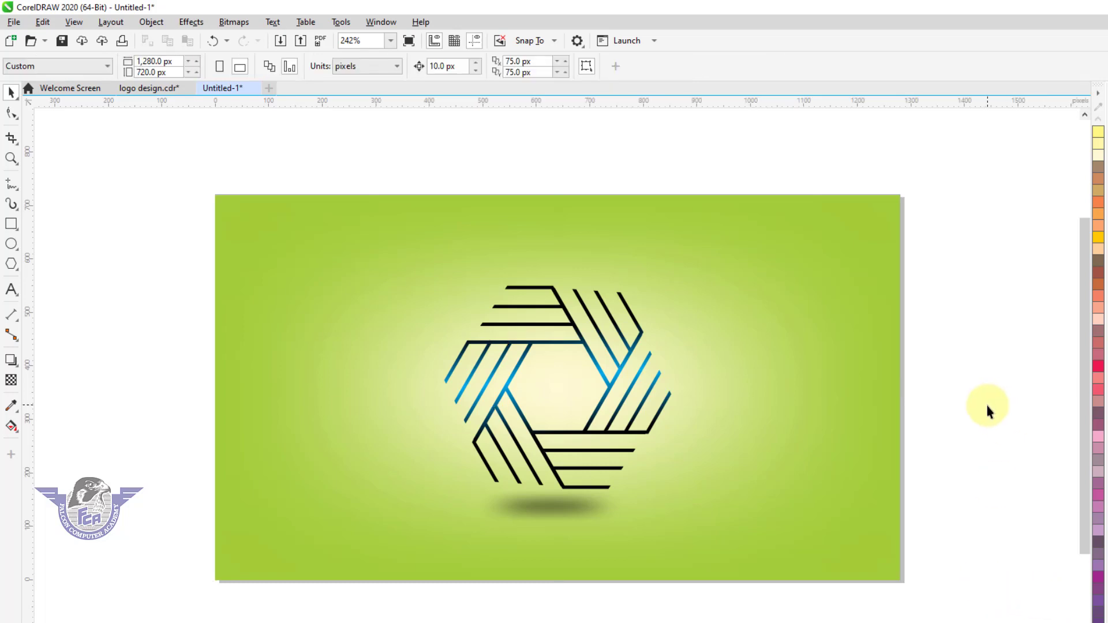